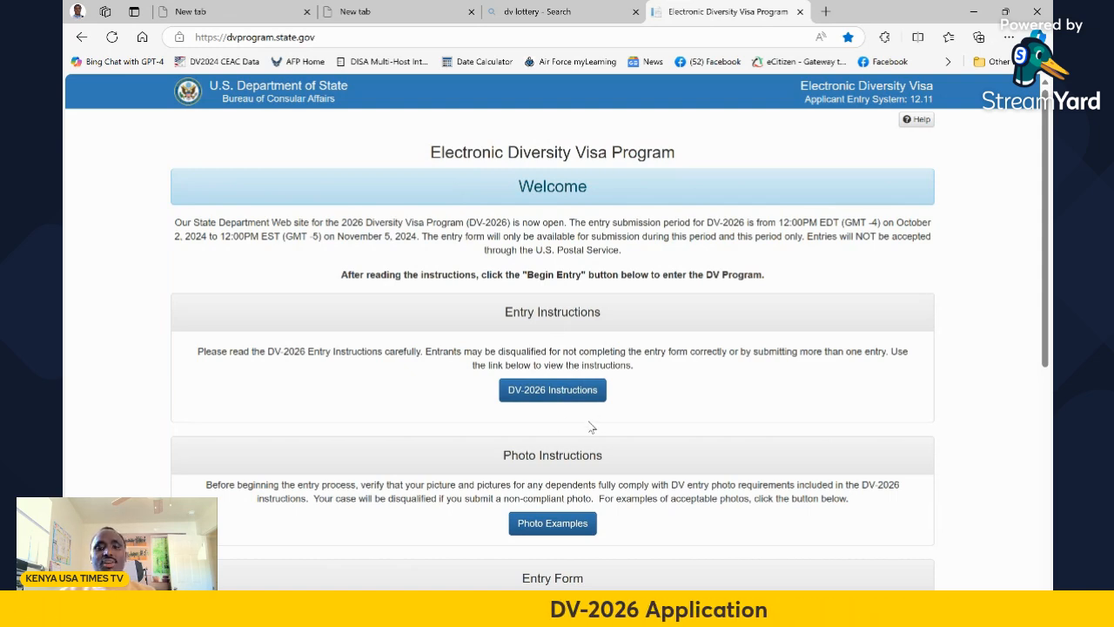
Begin a new DV-2026 entry from the Entry Form section
scroll(718, 394, "down", 1)
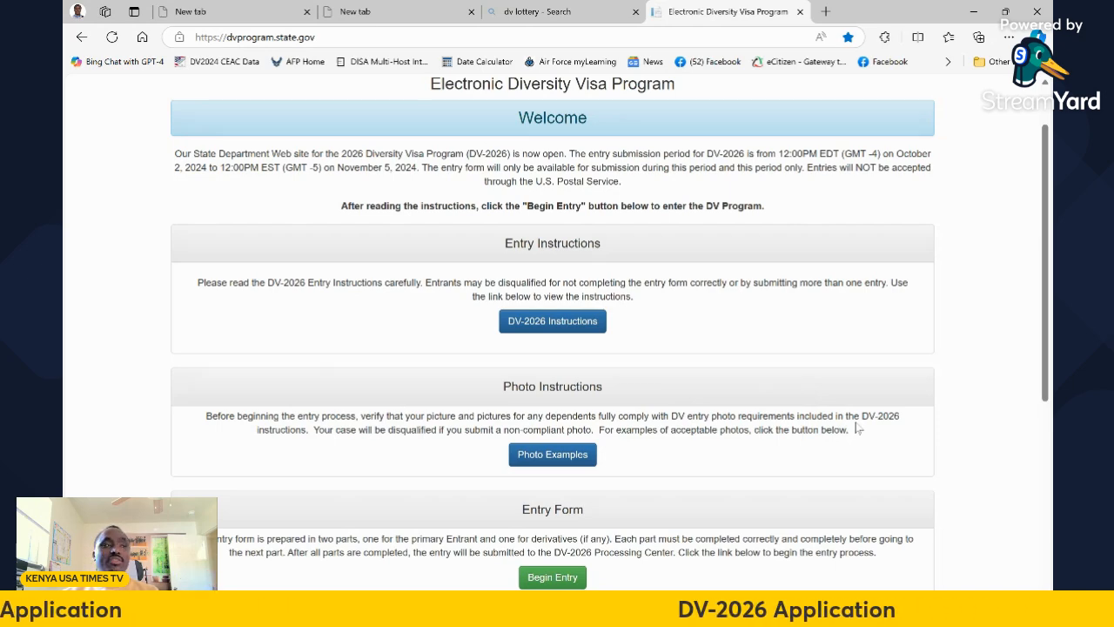
scroll(794, 375, "down", 3)
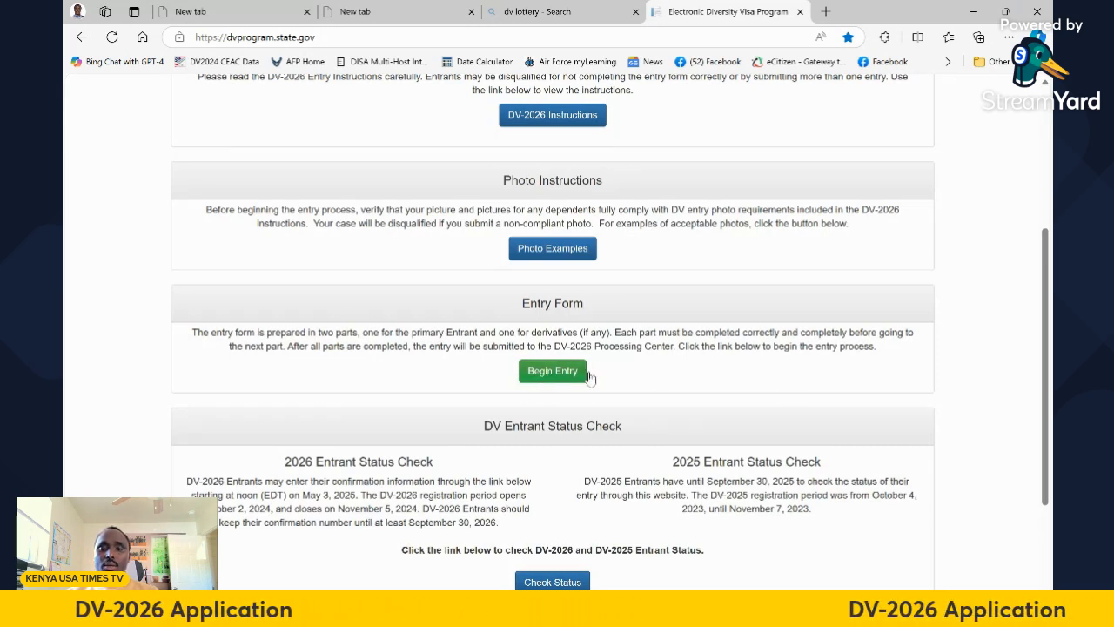
left_click(551, 376)
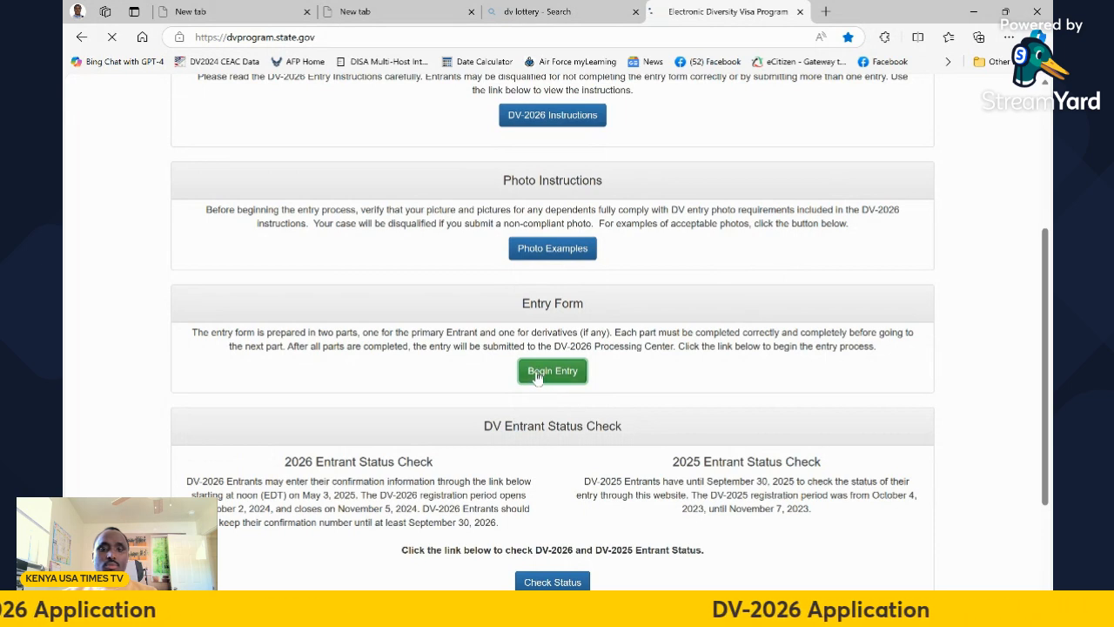
Enter the picture's authentication code and submit it to reach the blank Part One form
left_click(537, 374)
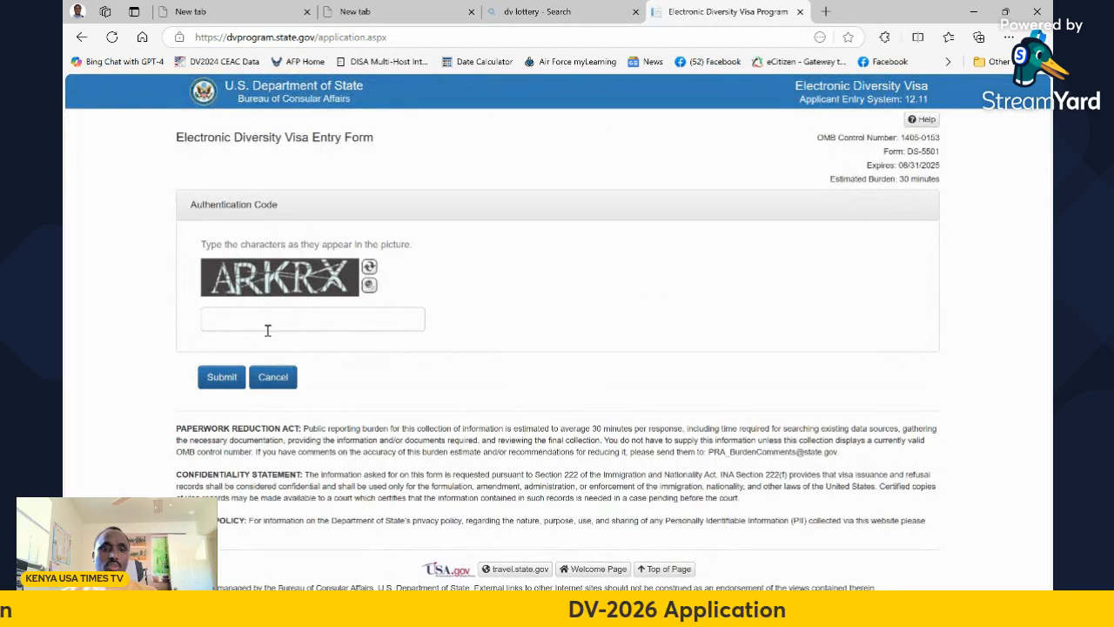
left_click(238, 316)
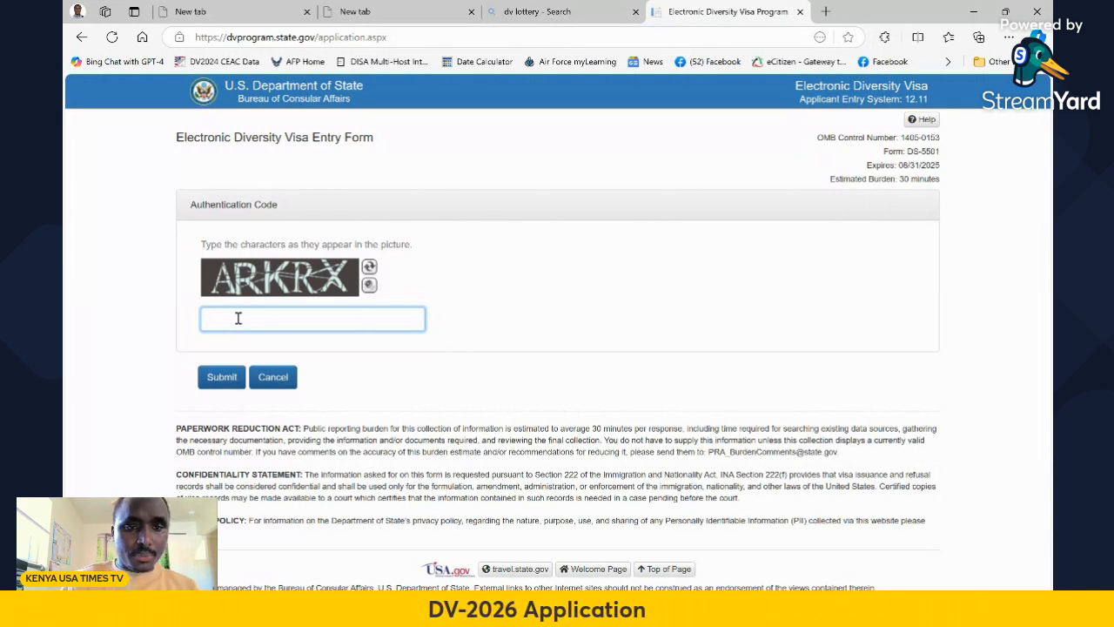
type("A")
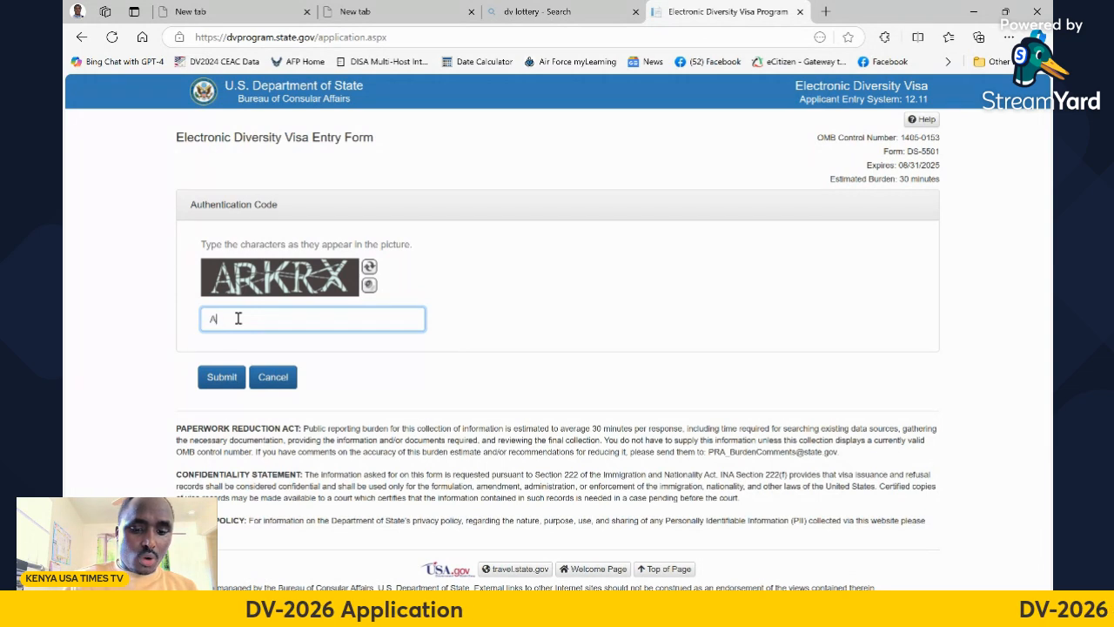
type("RKRX")
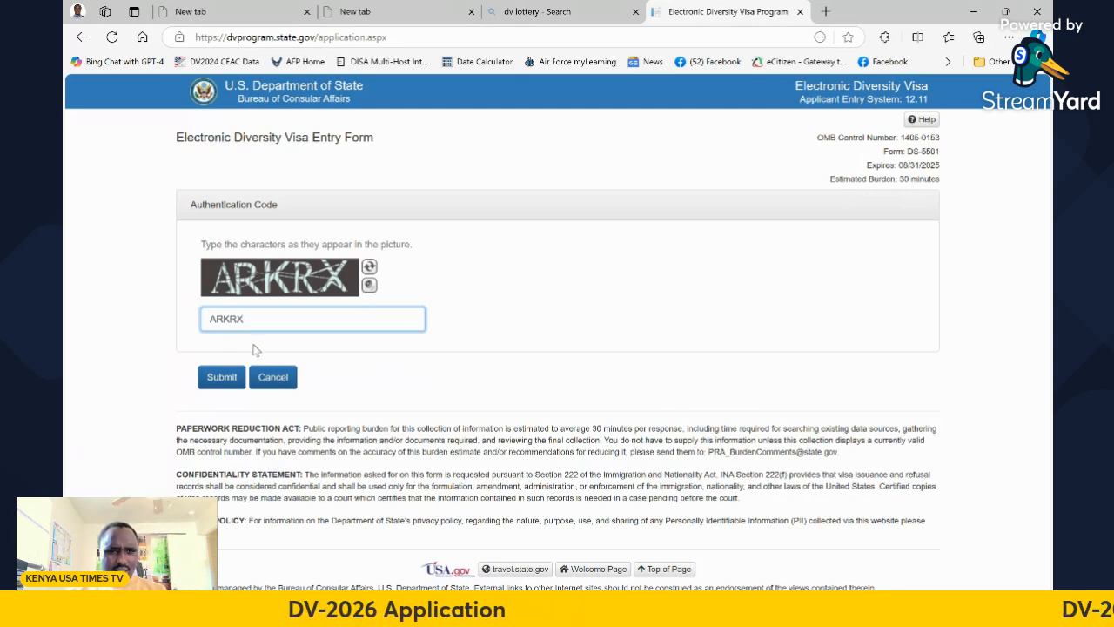
left_click(221, 378)
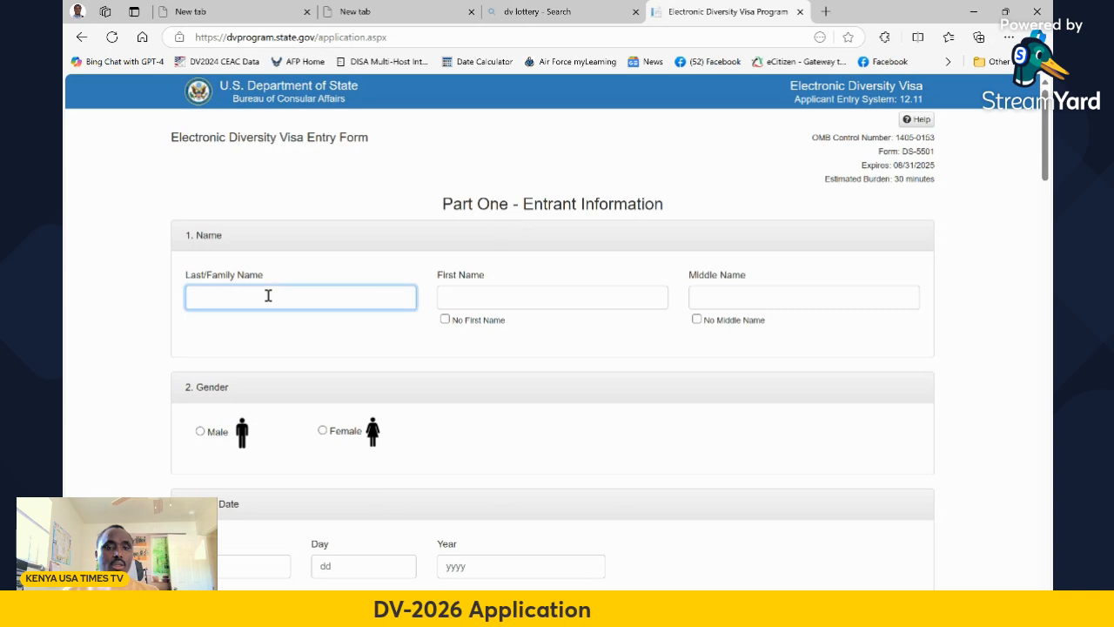
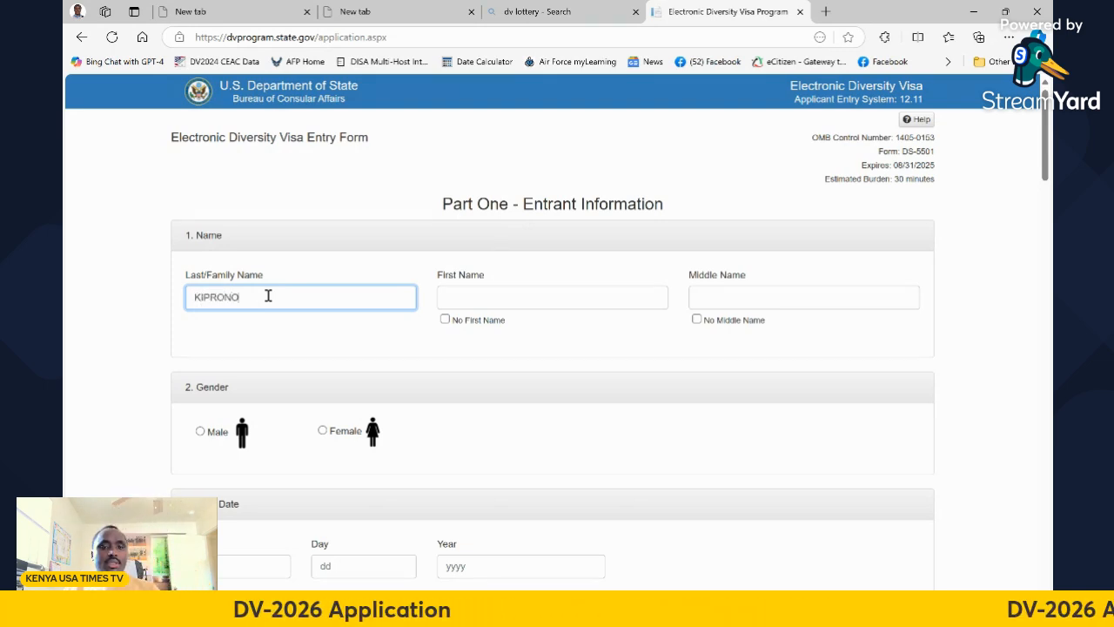
Fill in the entrant's last/family name and first name, correcting the last name
left_click(476, 296)
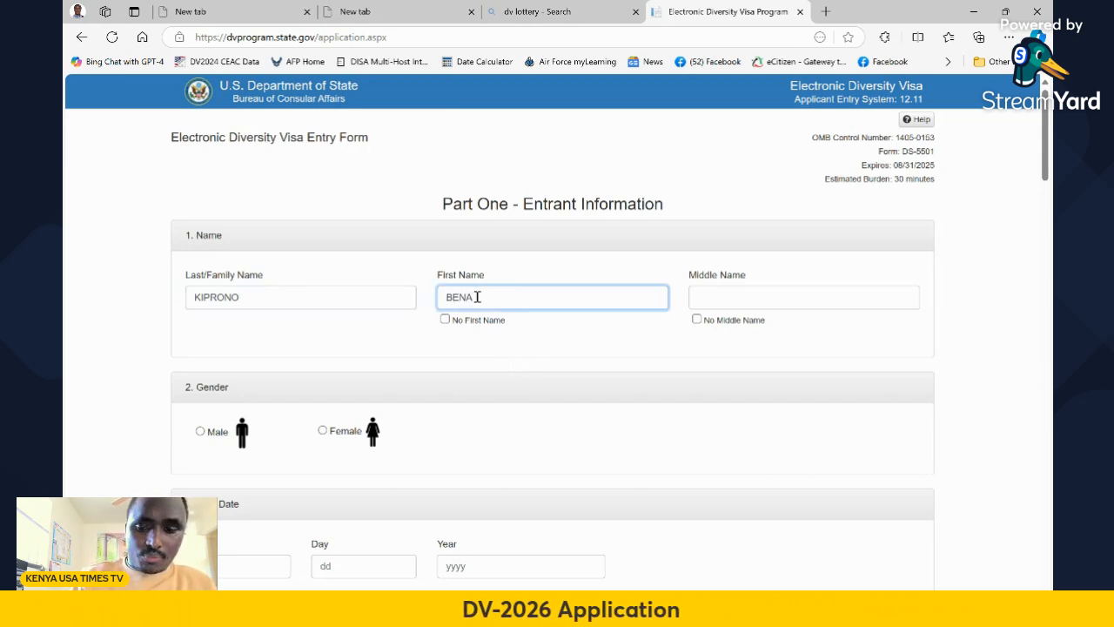
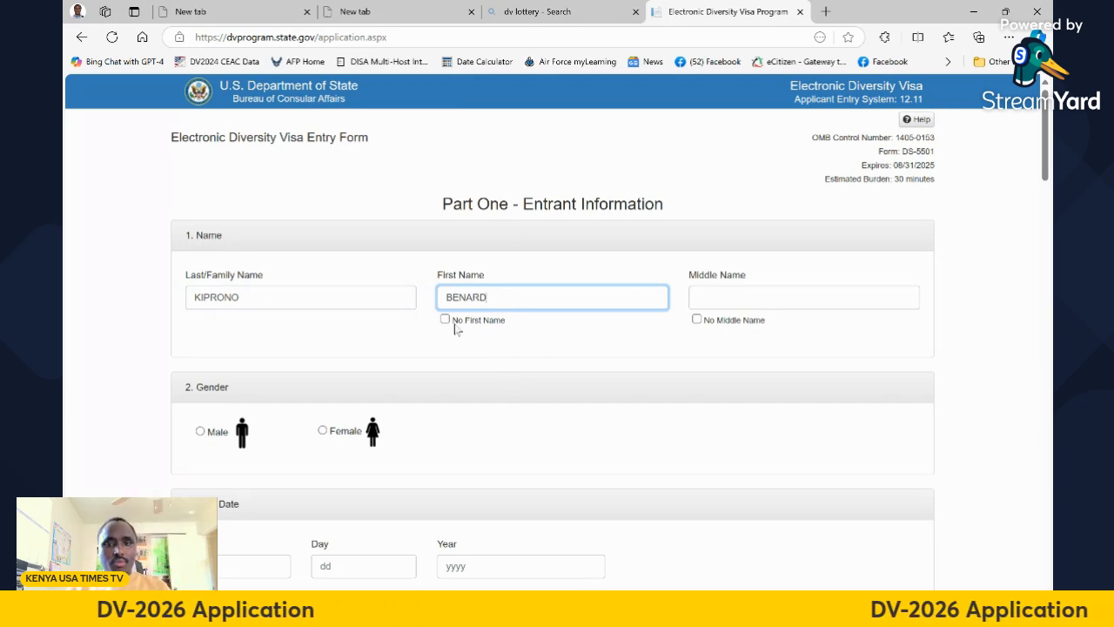
left_click(263, 297)
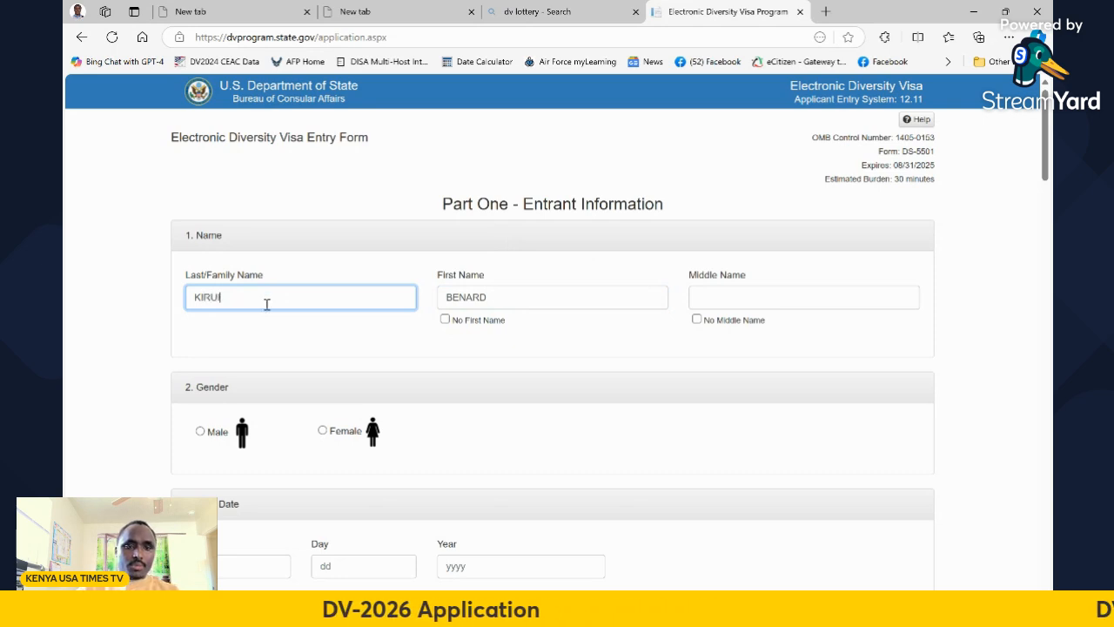
left_click(725, 291)
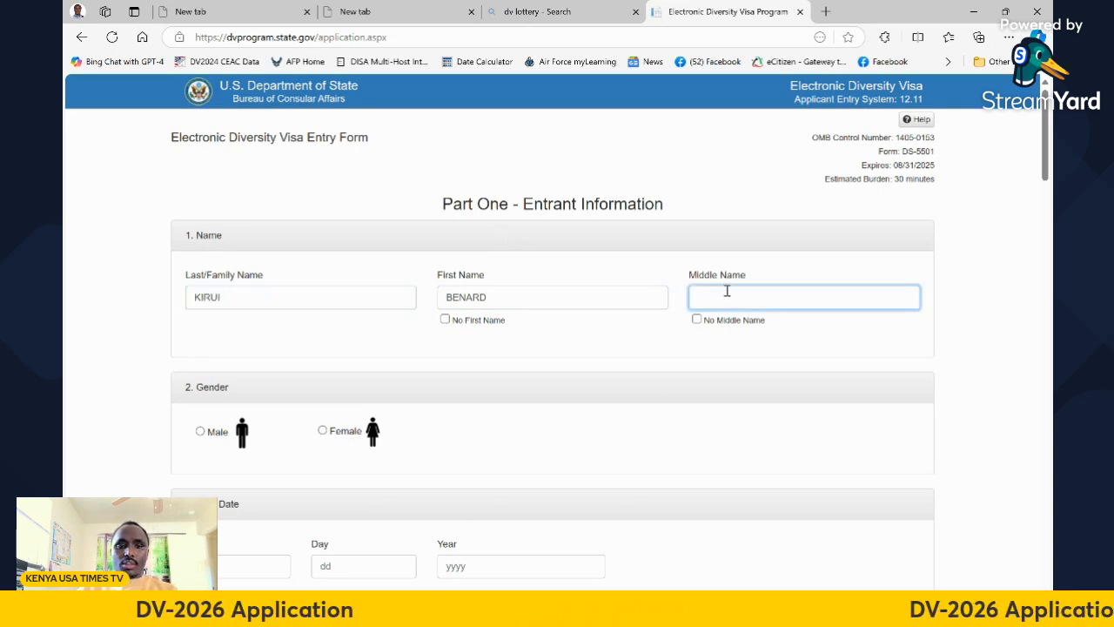
Type the entrant's middle name into the Middle Name field
type("KIP")
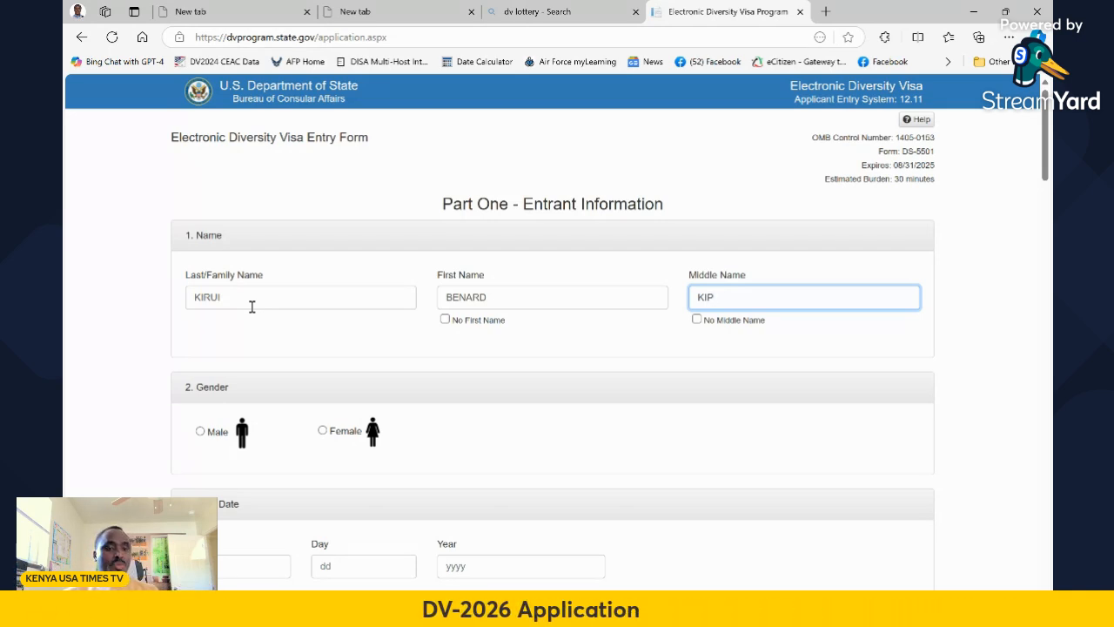
scroll(522, 343, "down", 2)
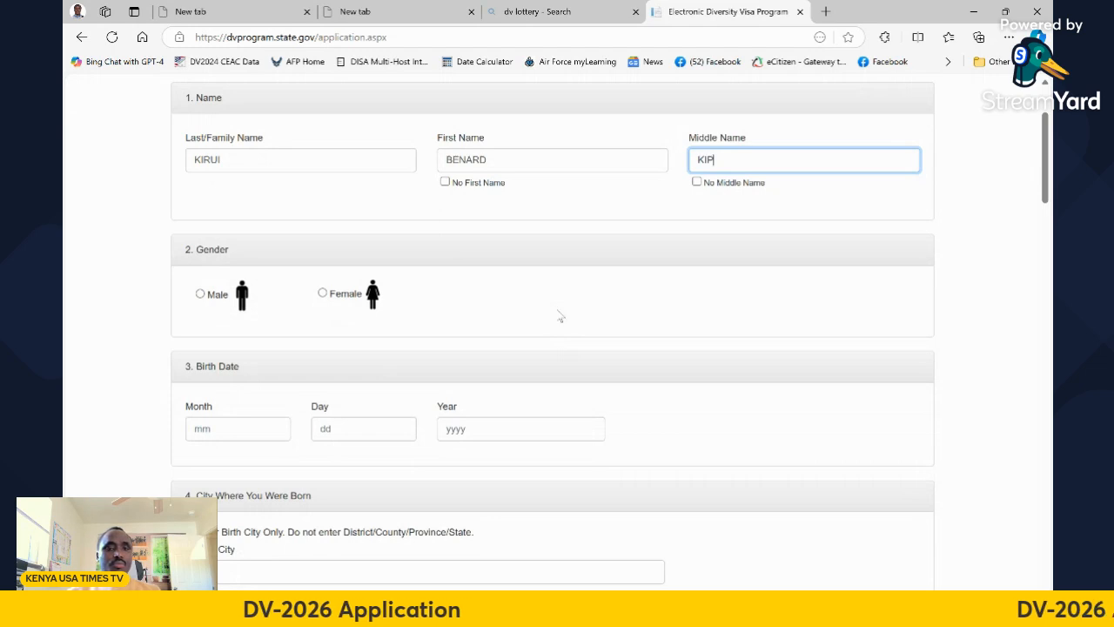
left_click(201, 295)
scroll(428, 289, "down", 2)
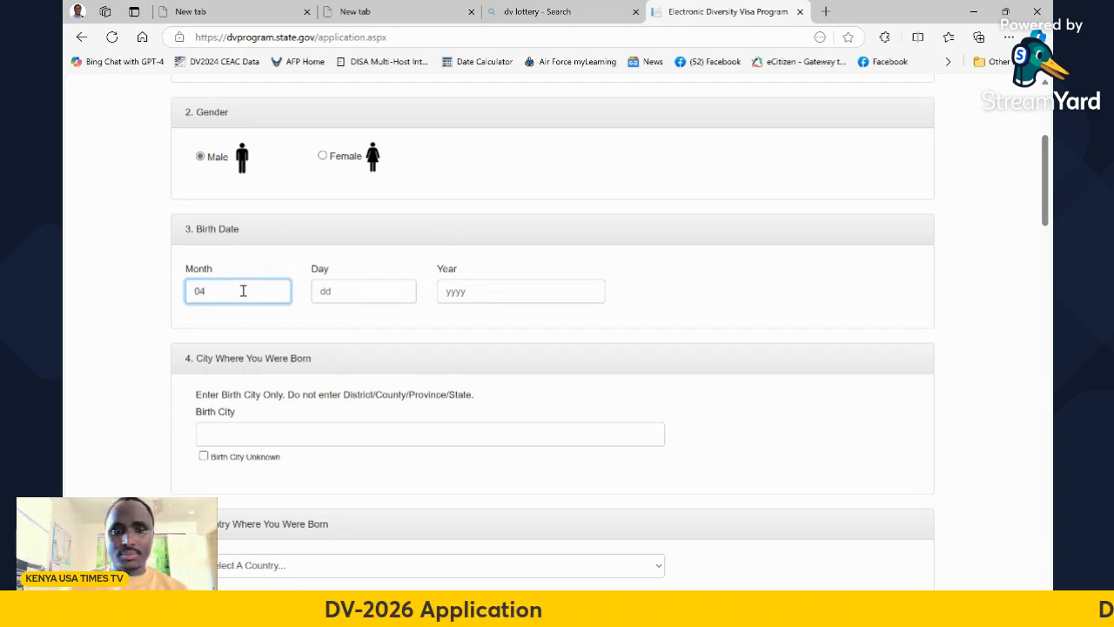
left_click(339, 288)
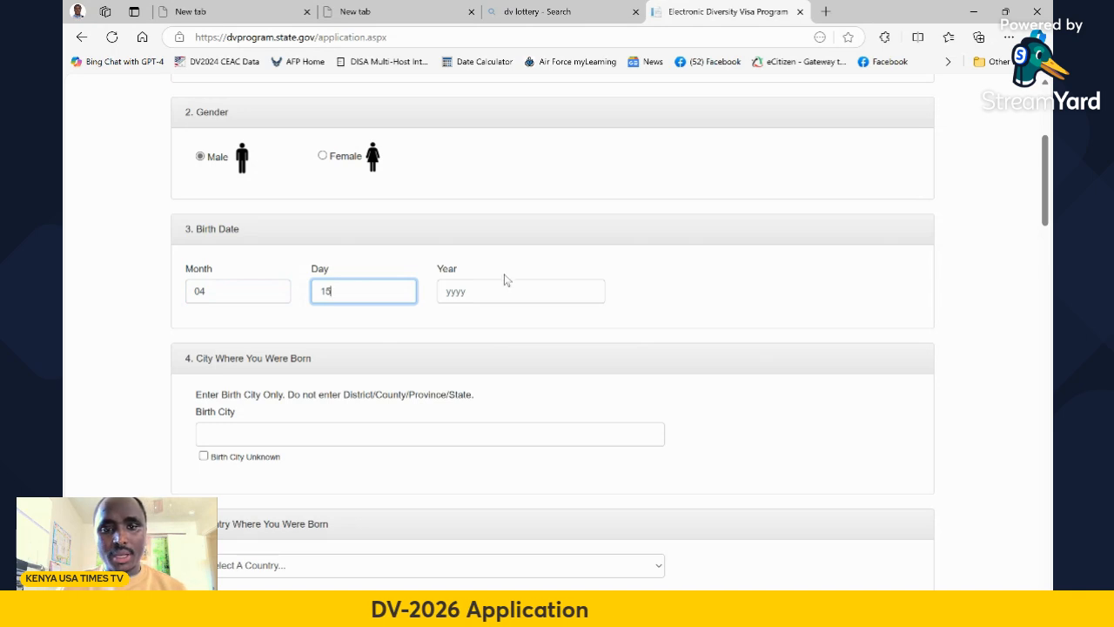
left_click(449, 293)
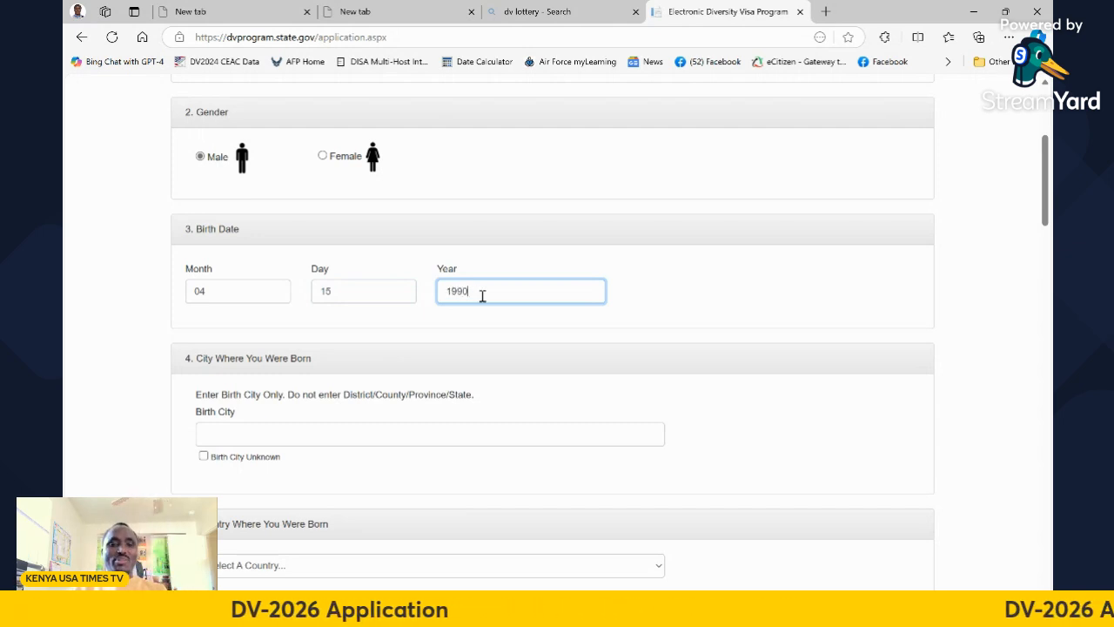
scroll(740, 289, "down", 1)
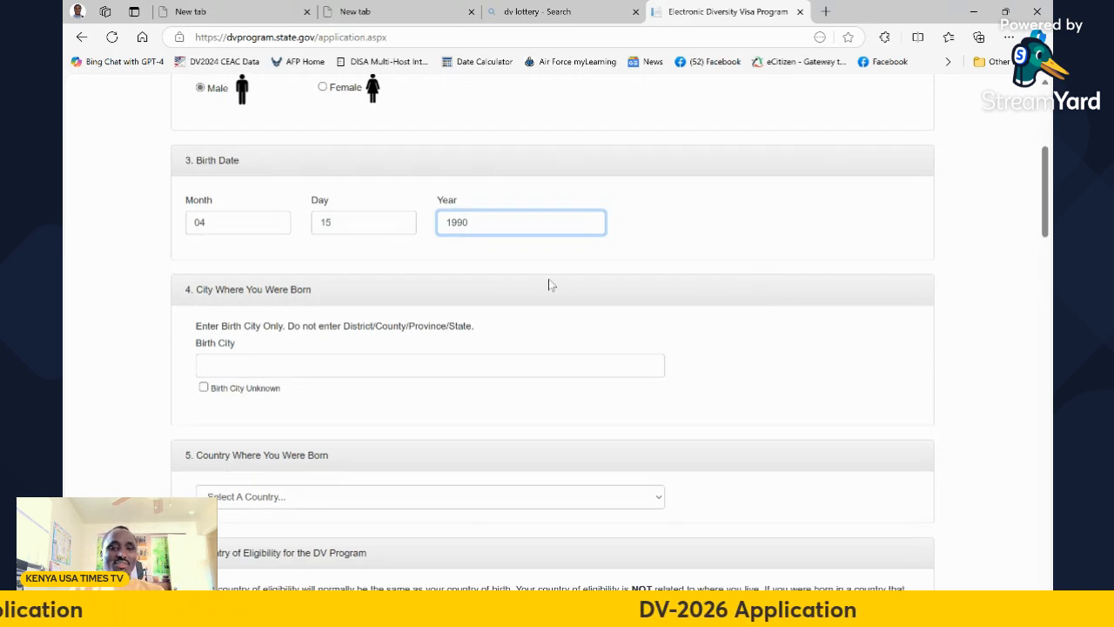
Enter KERICHO as the city of birth
scroll(592, 261, "down", 1)
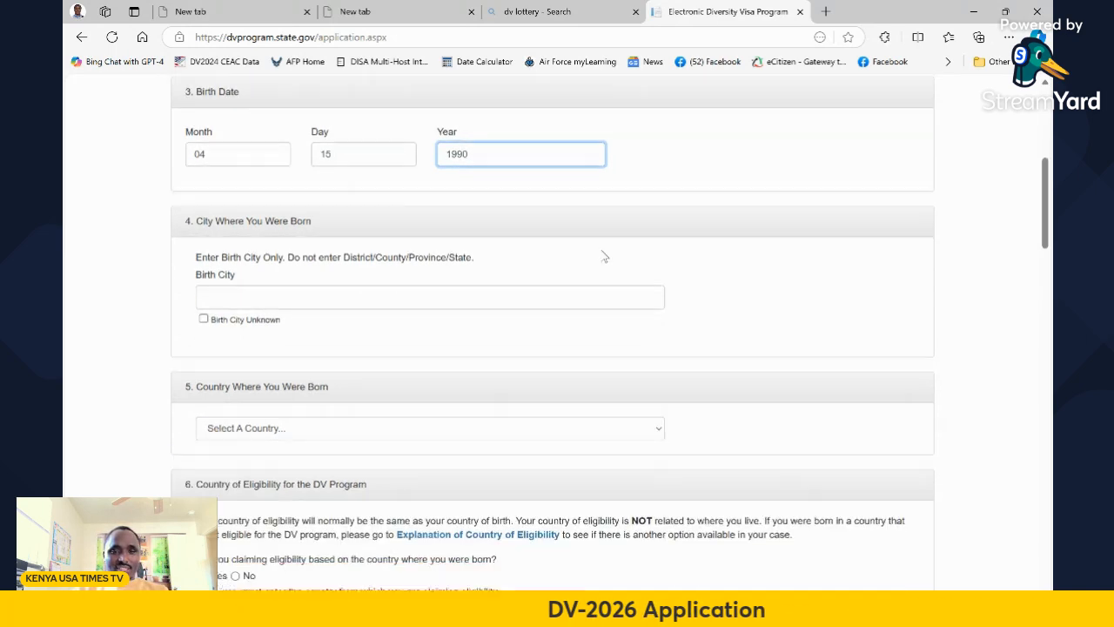
left_click(231, 297)
type("KER")
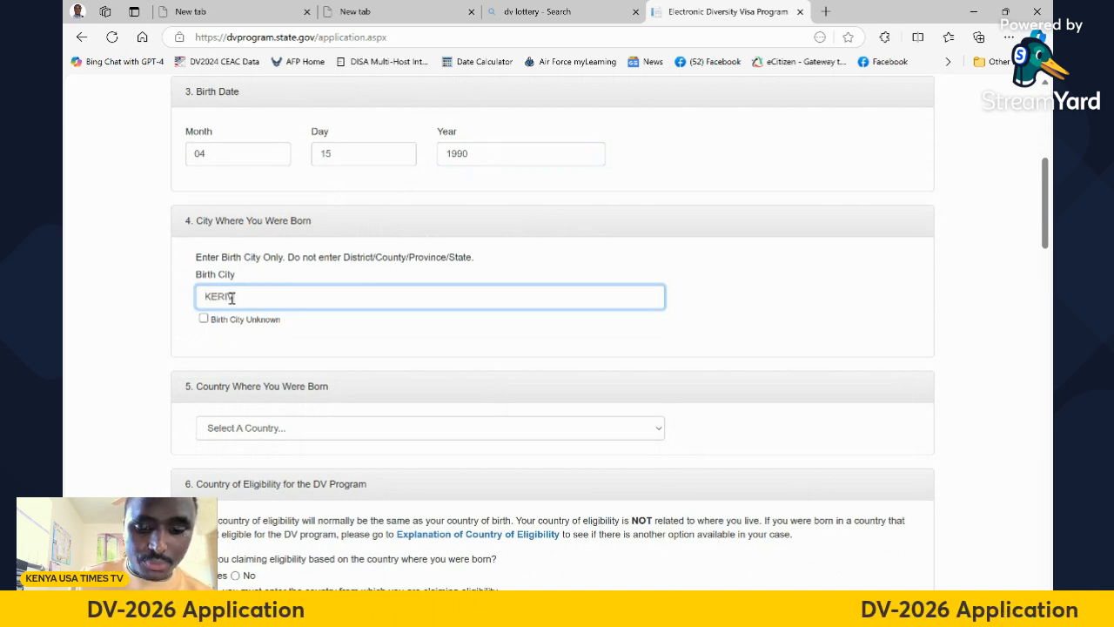
type("ICHO")
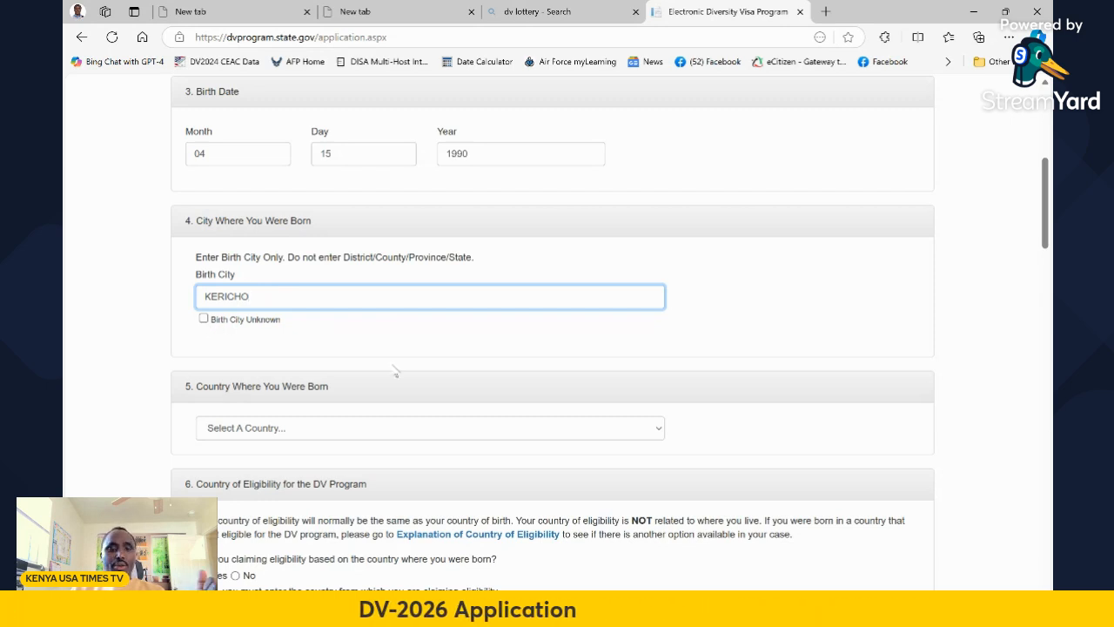
scroll(383, 355, "down", 1)
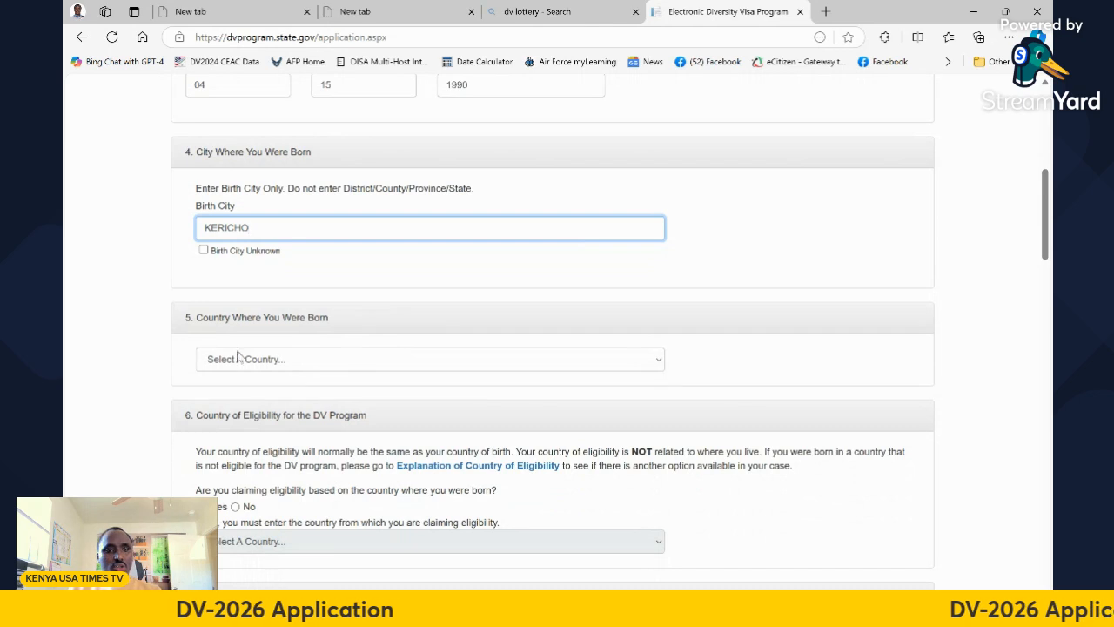
left_click(348, 360)
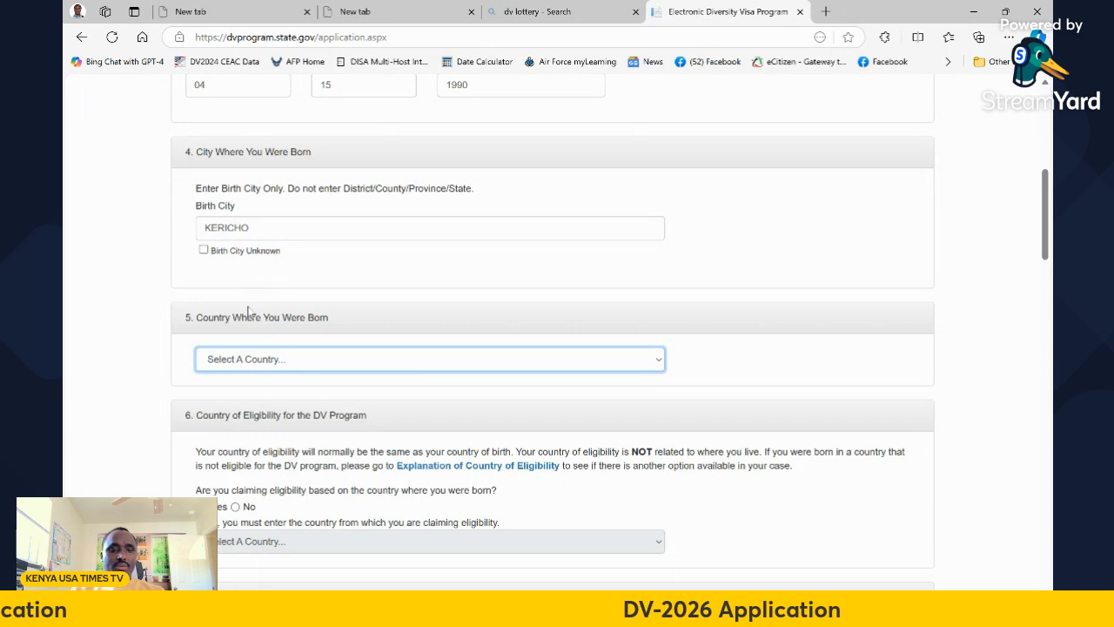
left_click(228, 257)
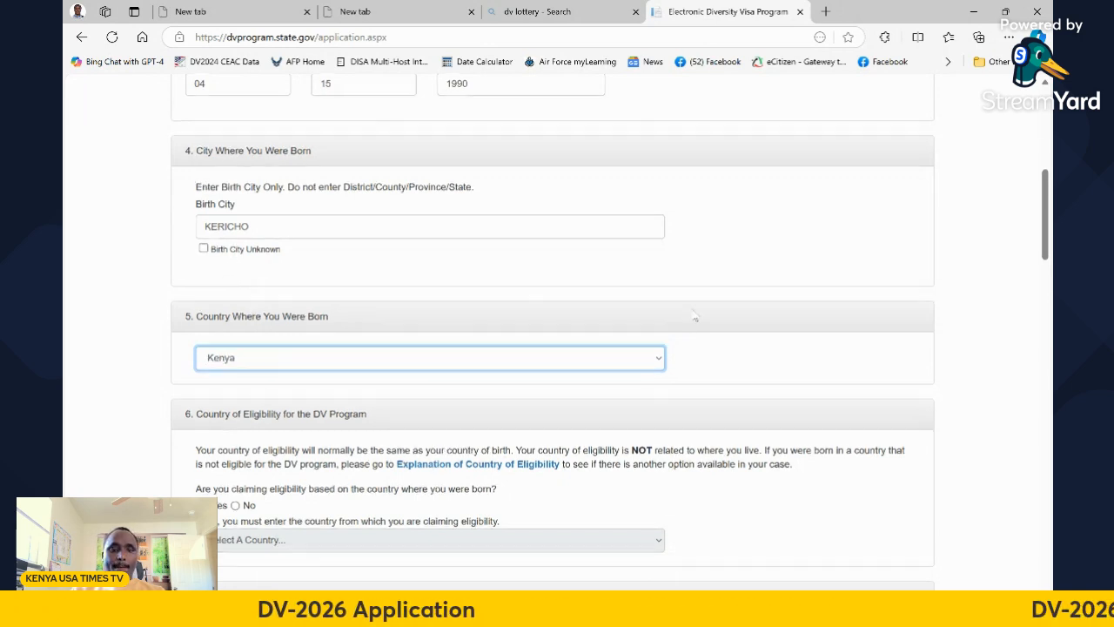
scroll(688, 320, "down", 2)
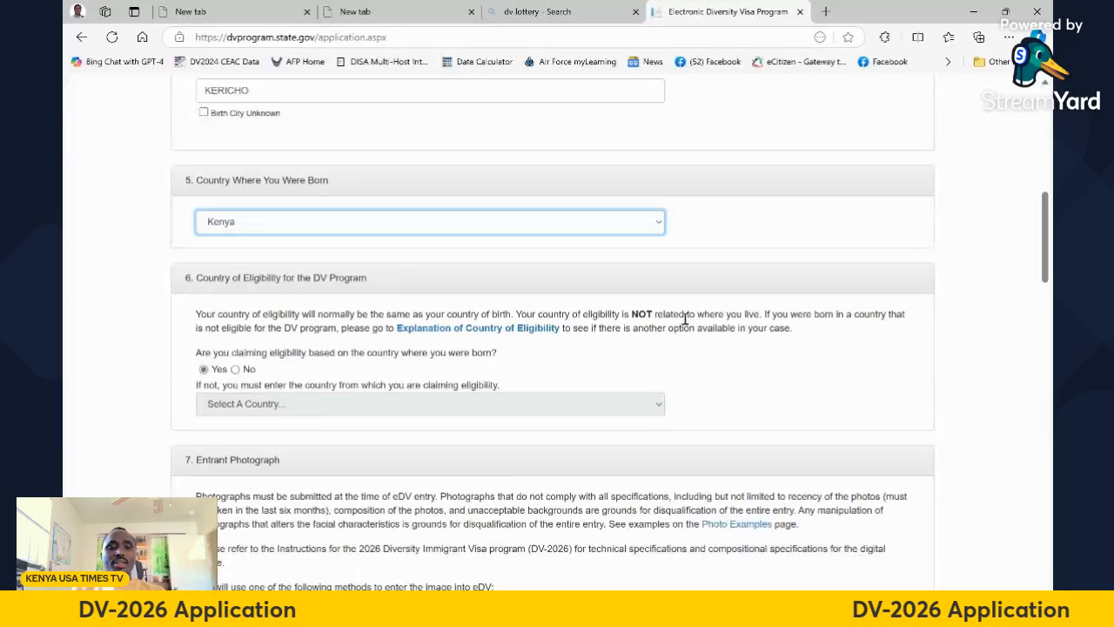
scroll(684, 320, "down", 1)
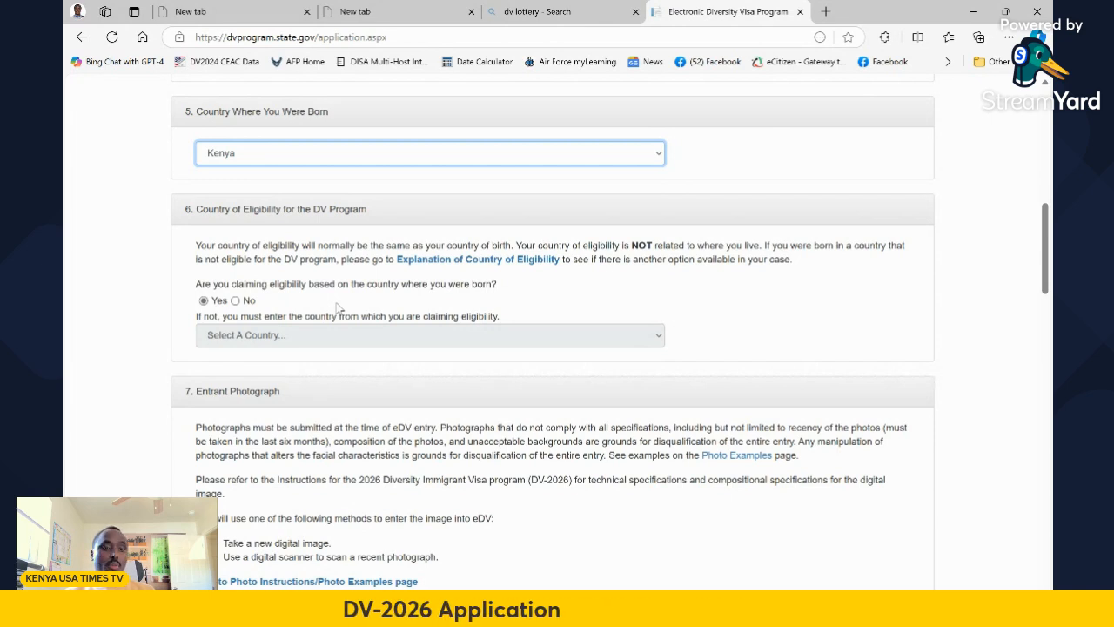
scroll(366, 331, "down", 2)
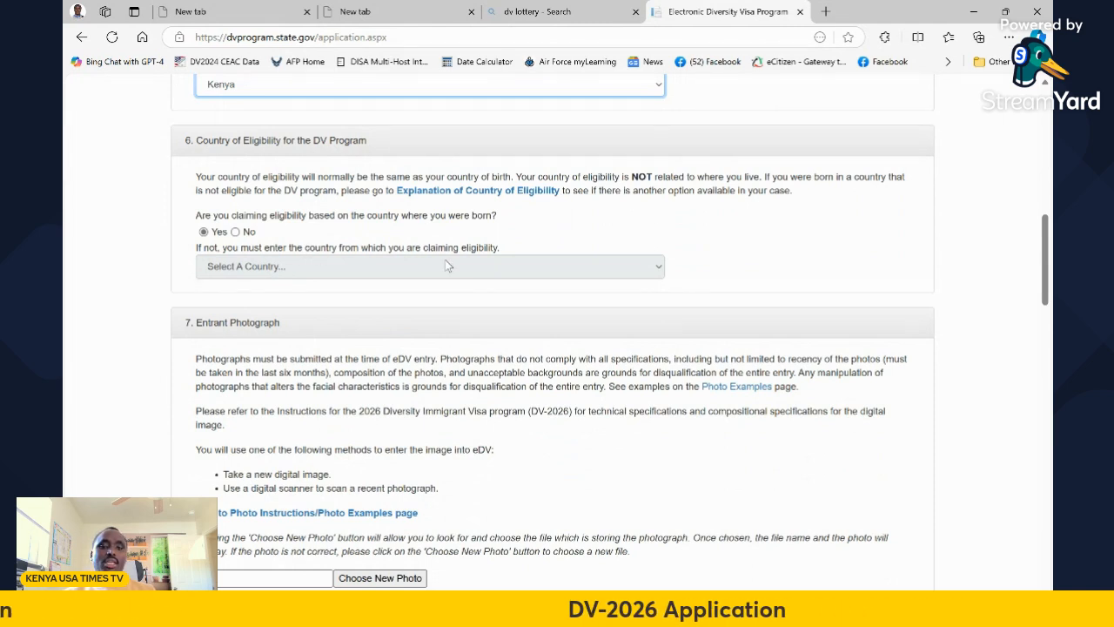
Upload 'my dv photo 2.jpg' as the entrant photograph
scroll(449, 277, "down", 3)
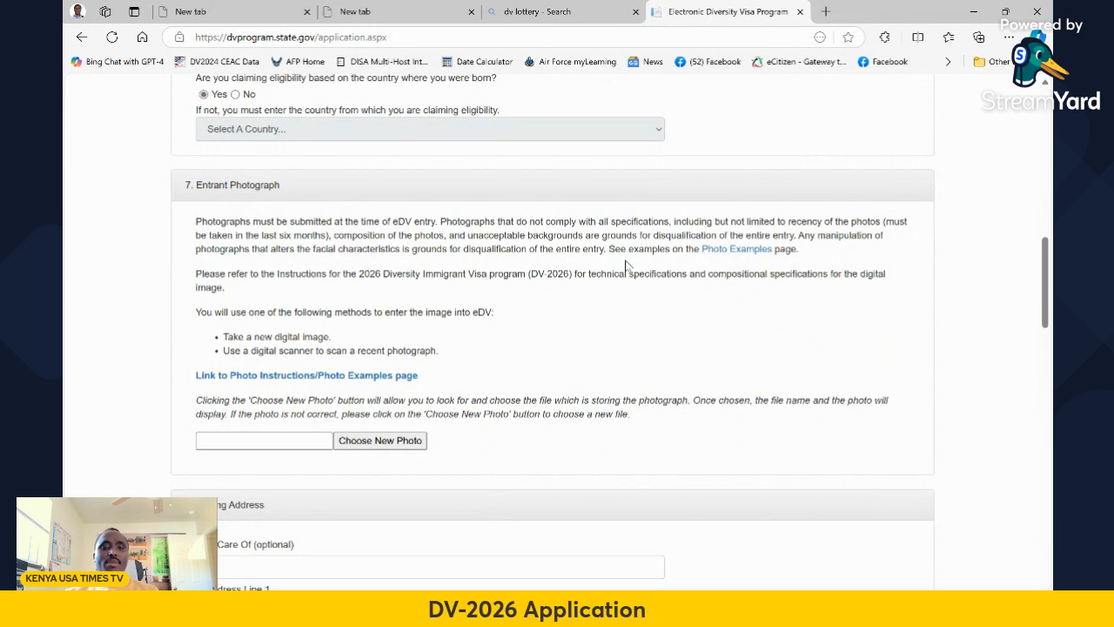
scroll(667, 273, "down", 1)
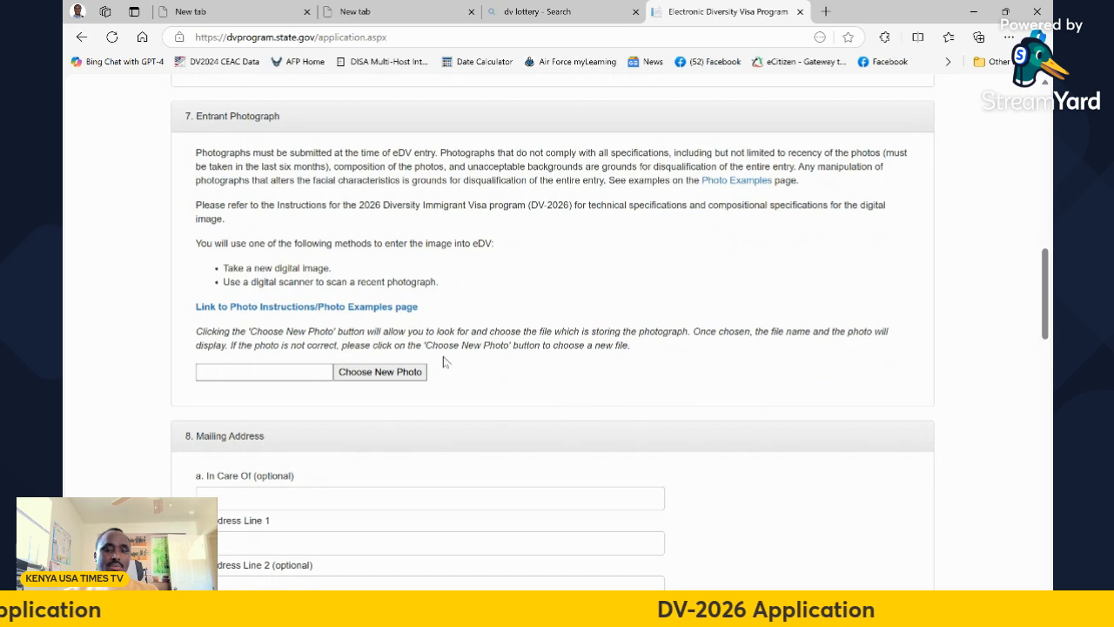
left_click(364, 375)
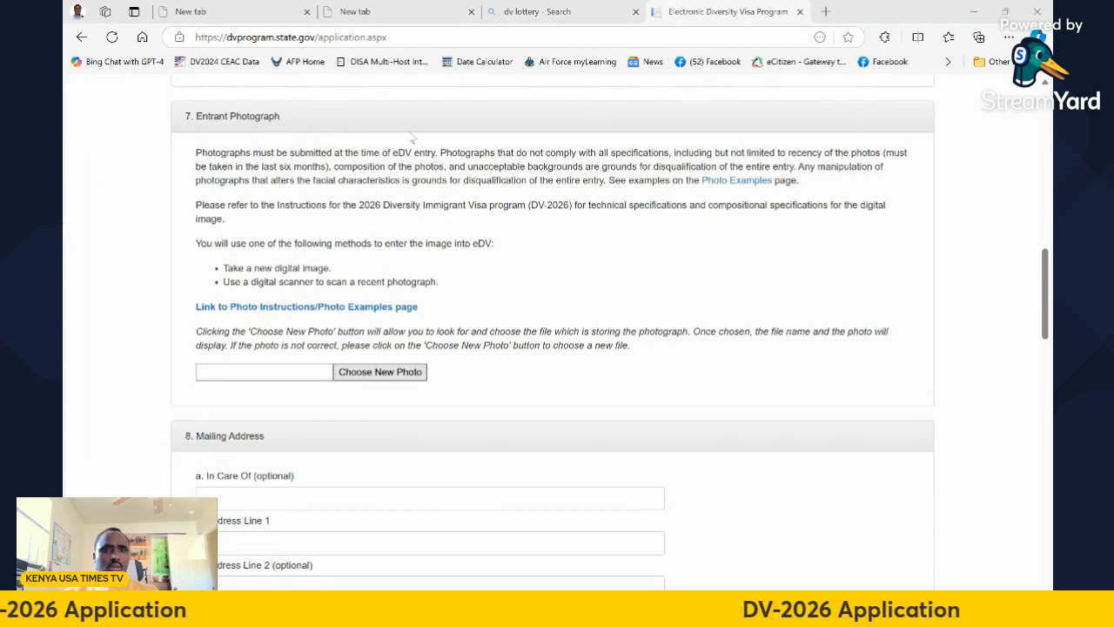
left_click(454, 311)
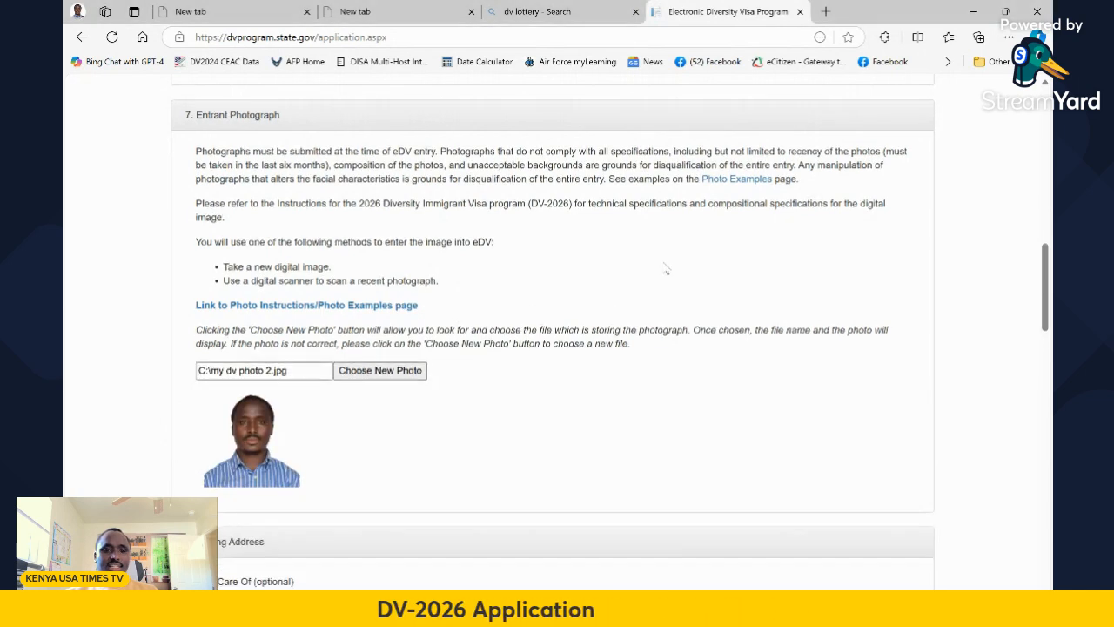
scroll(667, 270, "down", 2)
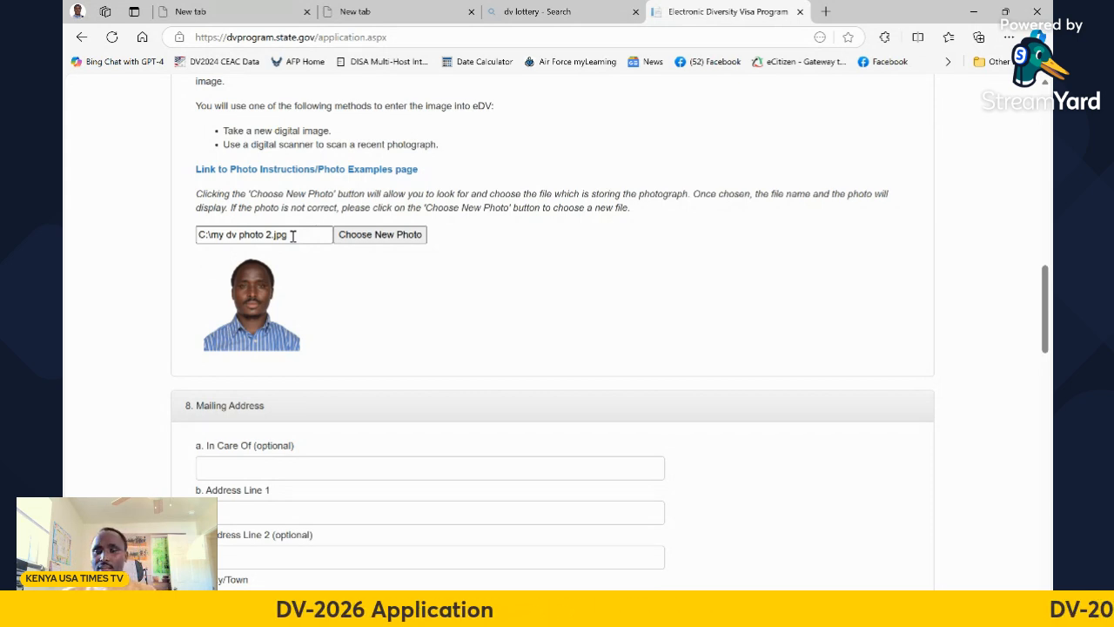
Fill in the mailing address's first line, city/town and district/province
scroll(398, 276, "down", 3)
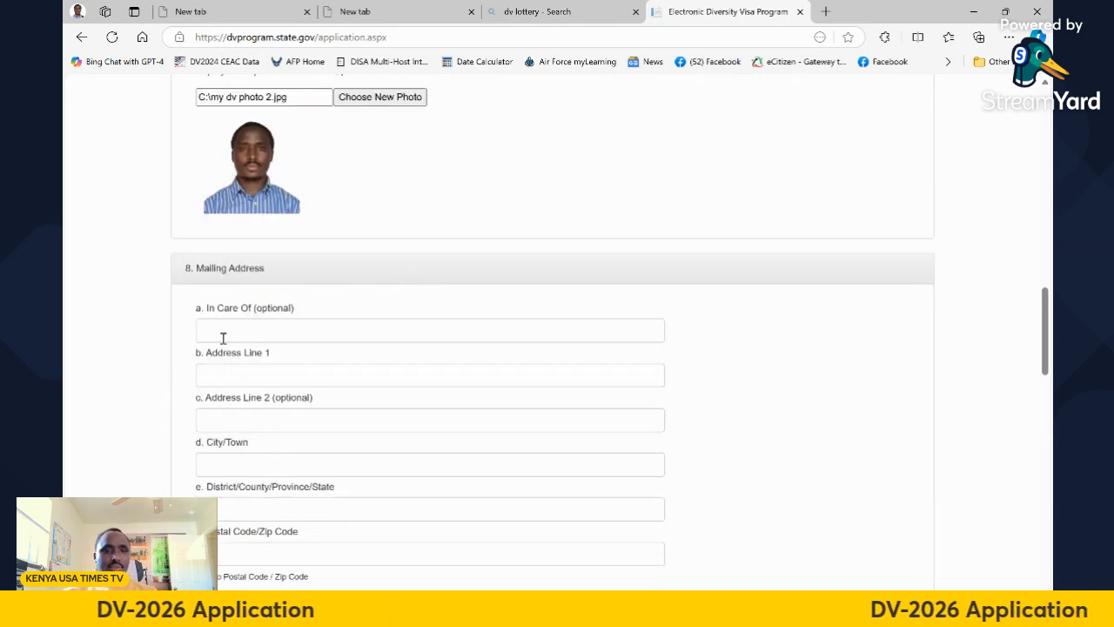
scroll(219, 323, "down", 2)
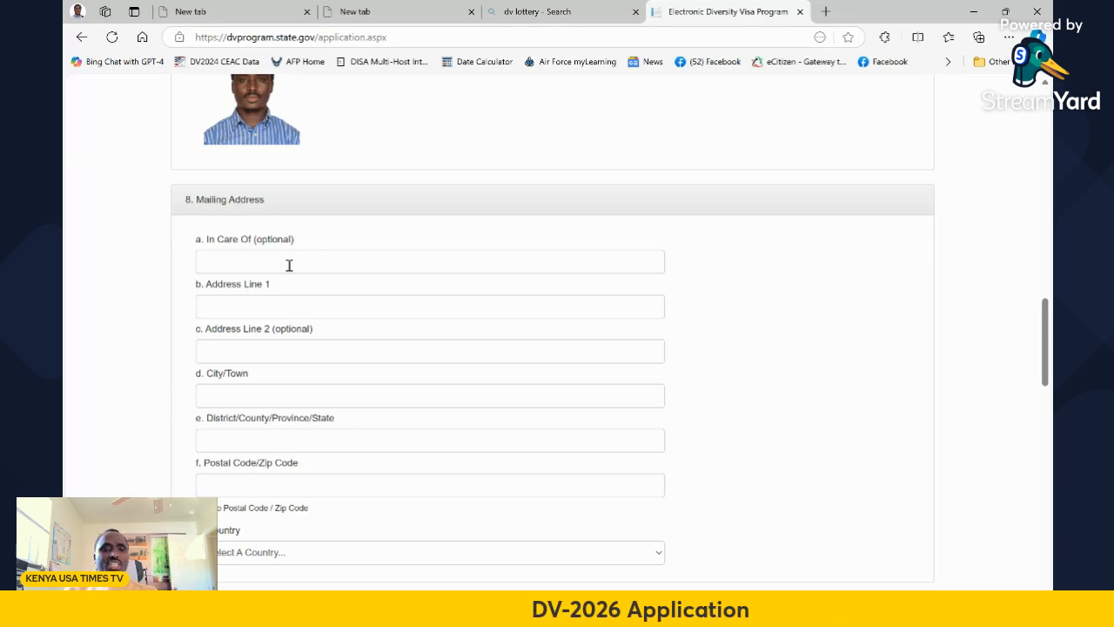
left_click(224, 305)
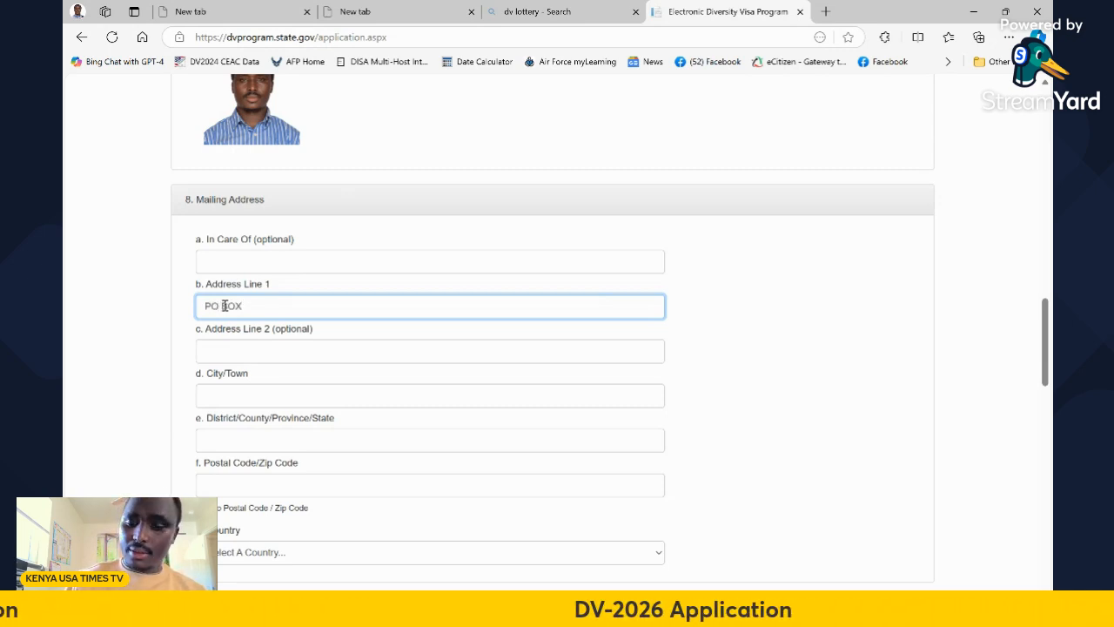
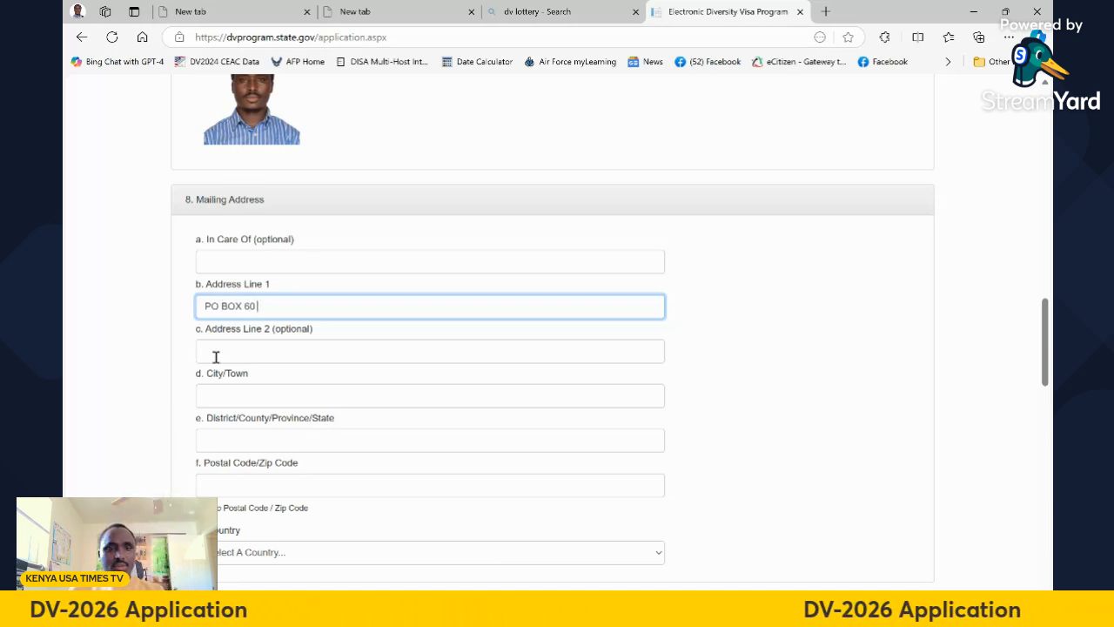
left_click(217, 393)
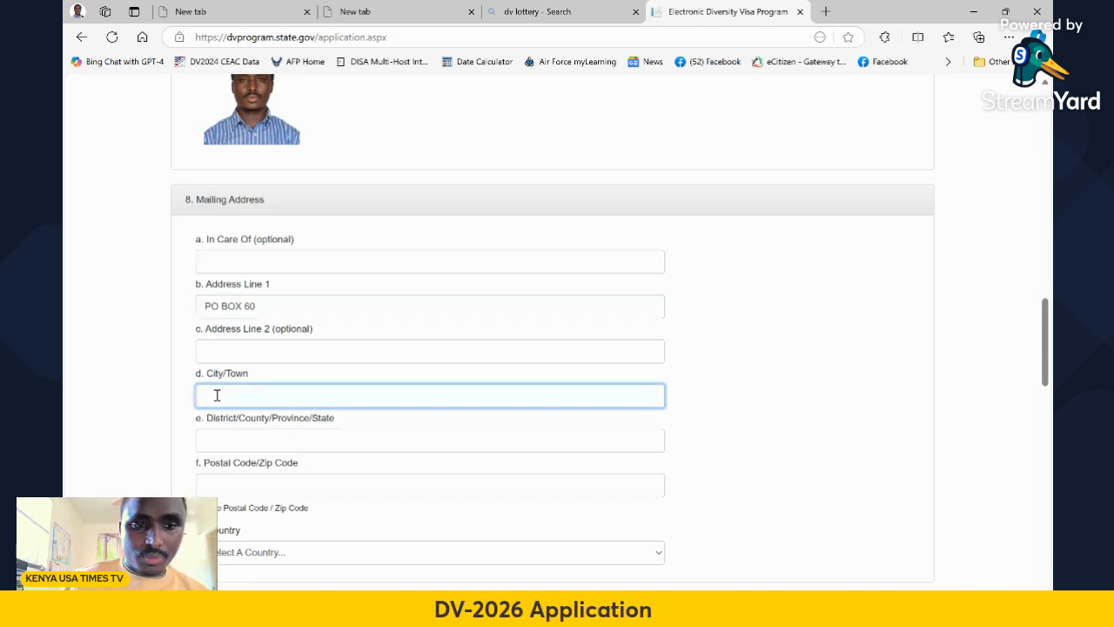
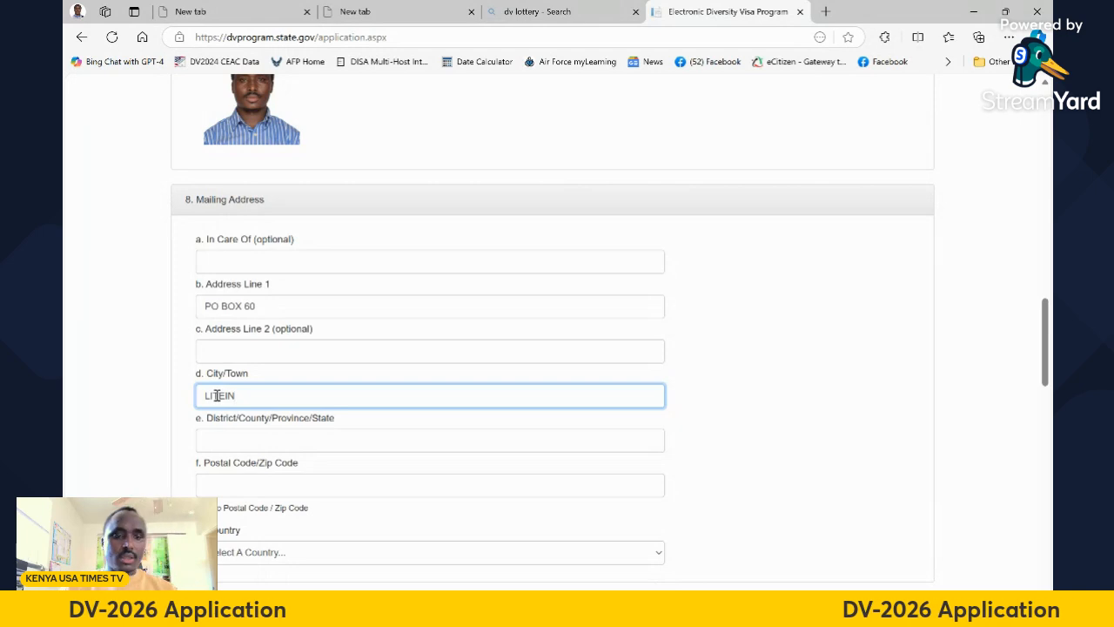
left_click(238, 439)
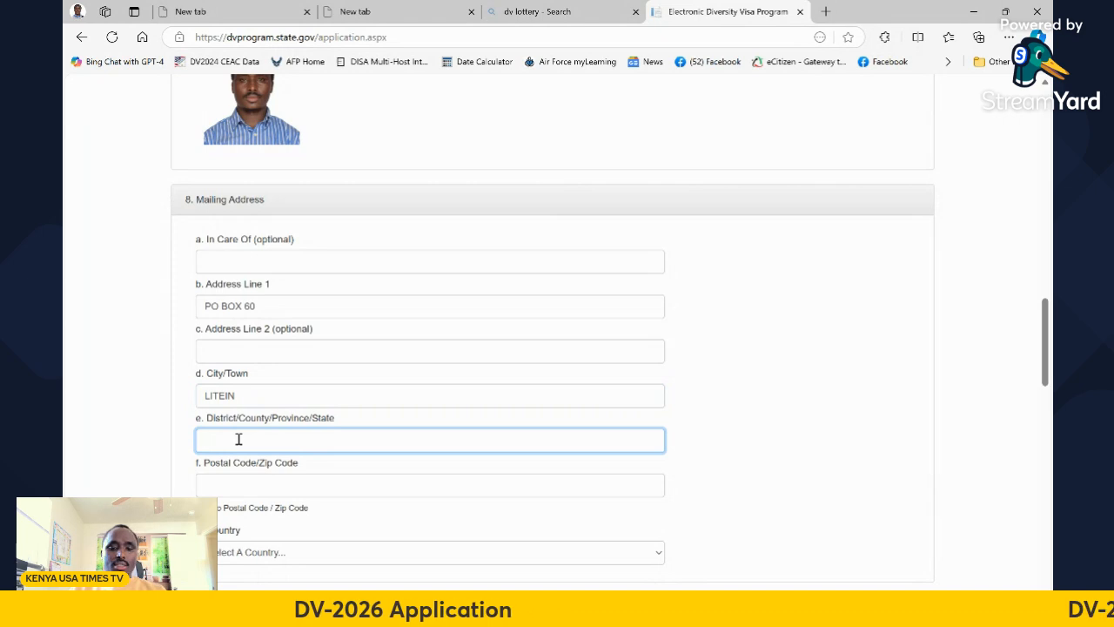
type("KERICHO")
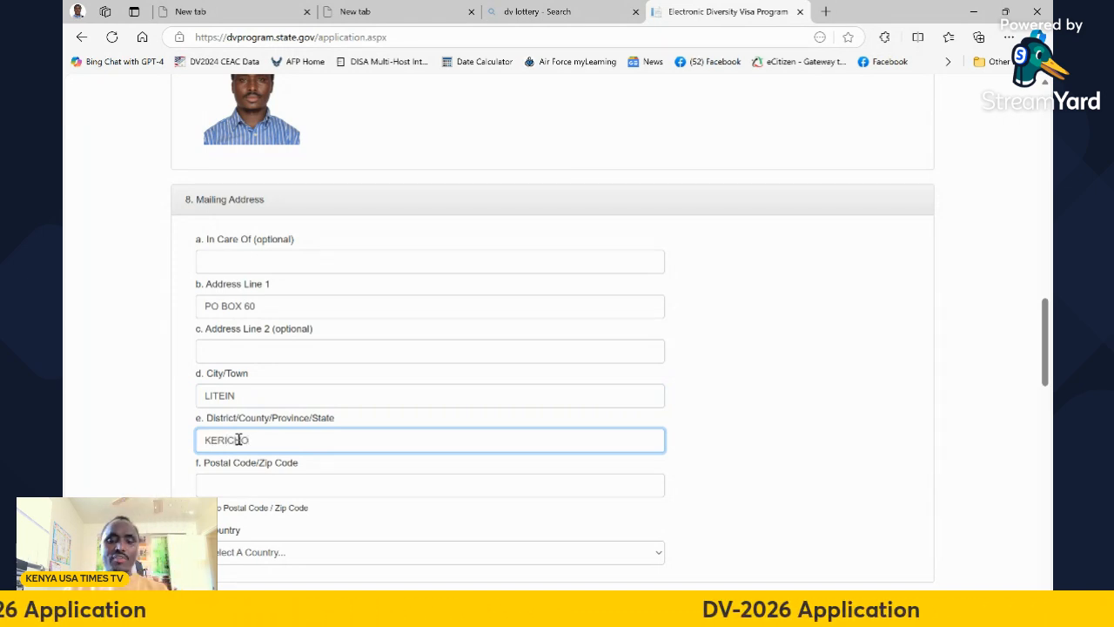
scroll(426, 339, "up", 1)
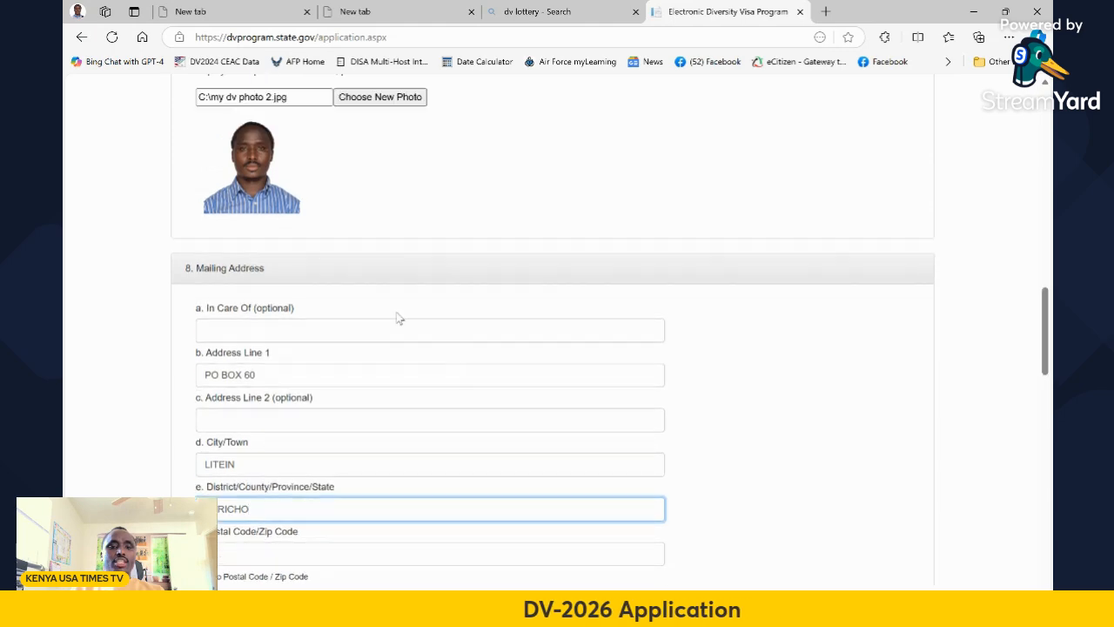
scroll(463, 323, "up", 12)
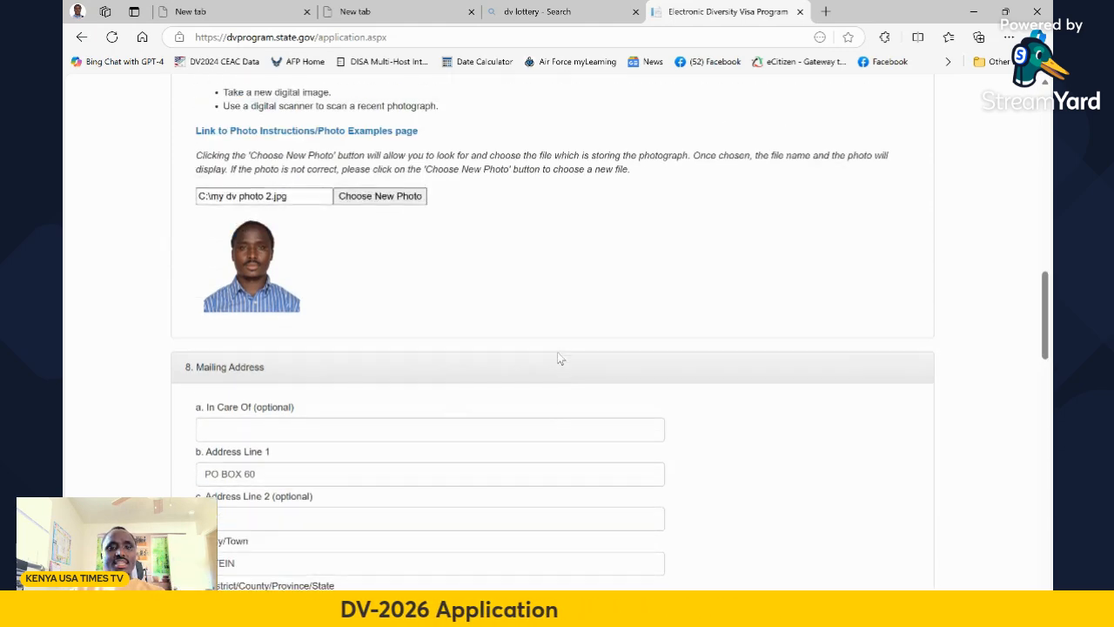
scroll(379, 316, "up", 1)
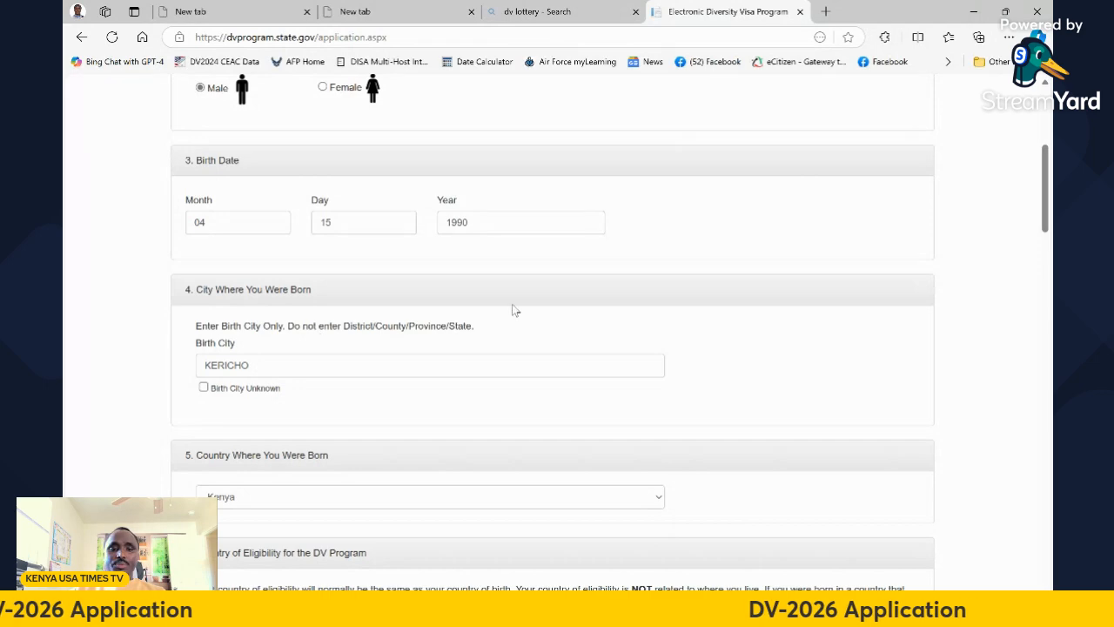
scroll(522, 313, "down", 4)
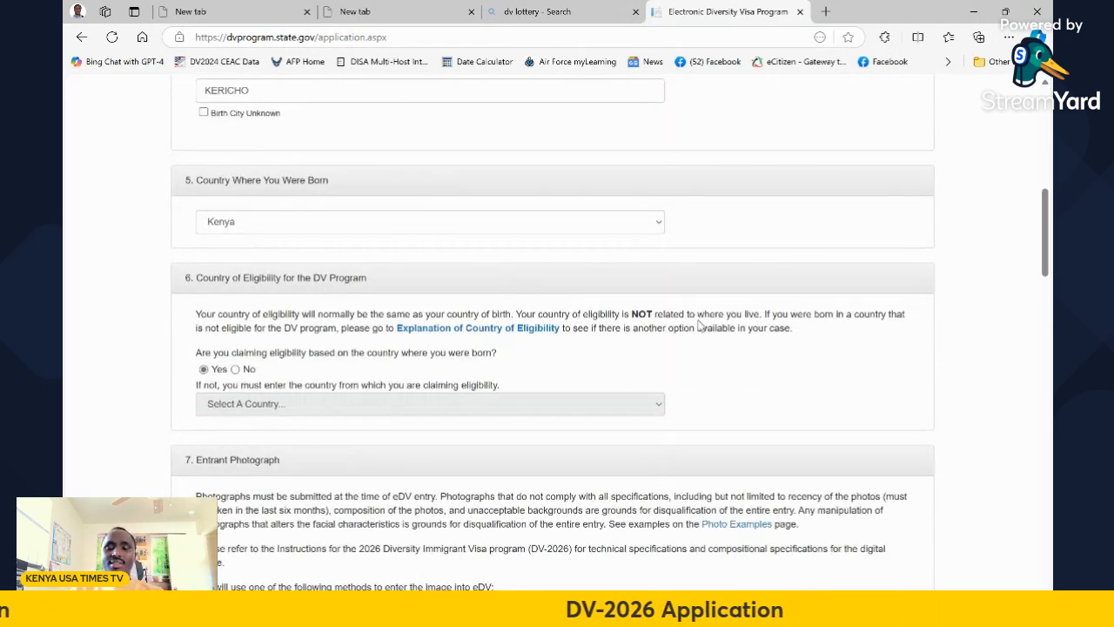
scroll(709, 310, "down", 9)
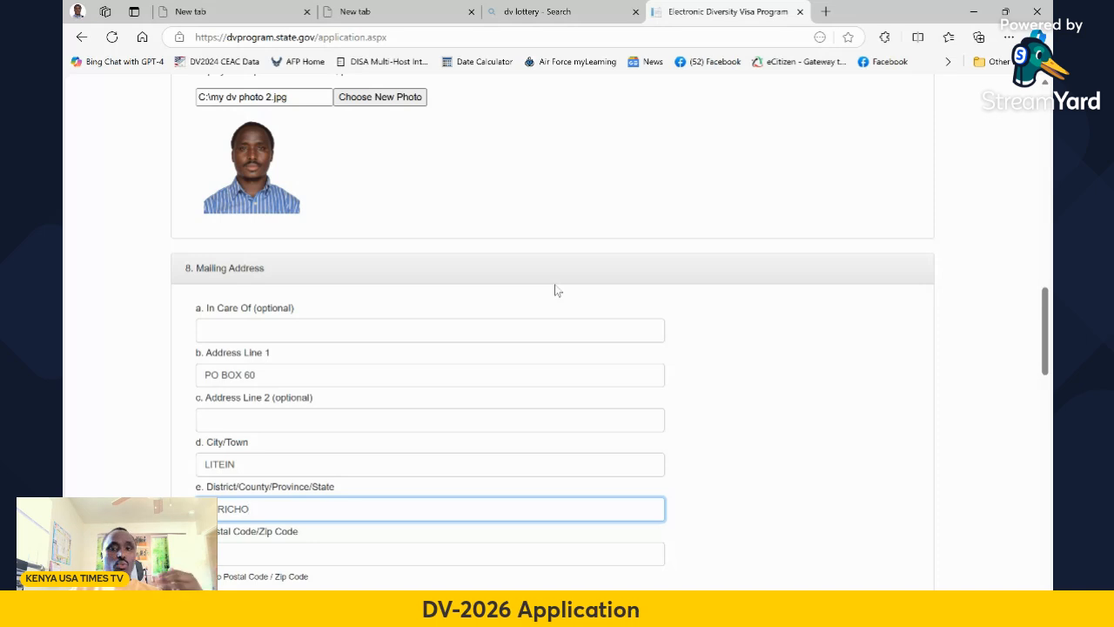
scroll(554, 284, "down", 2)
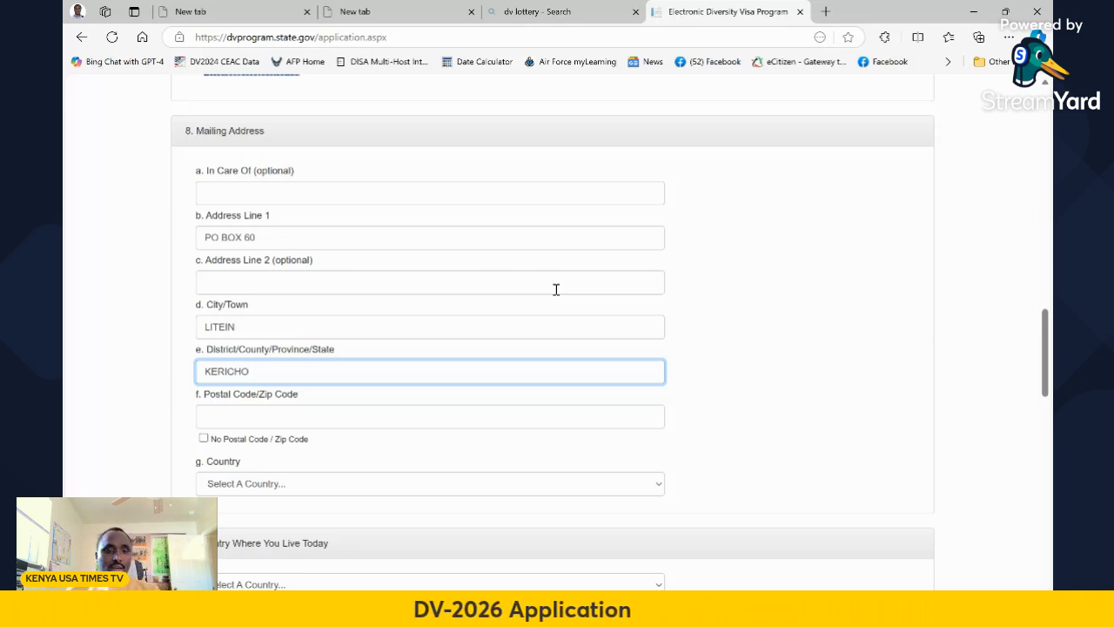
Enter the mailing address's postal code
scroll(299, 354, "down", 1)
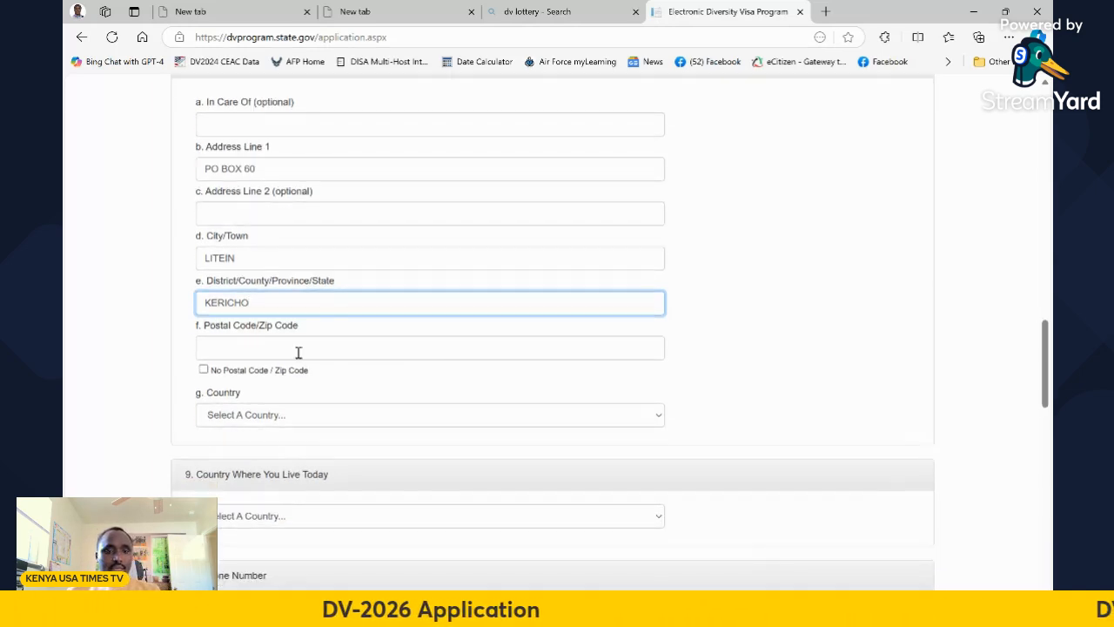
left_click(238, 347)
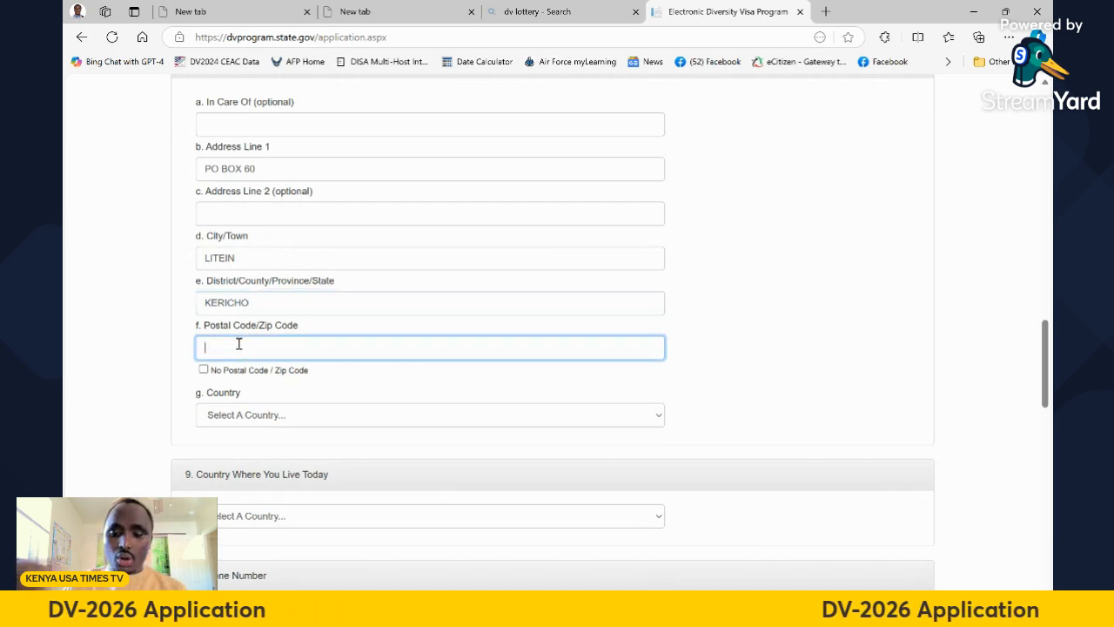
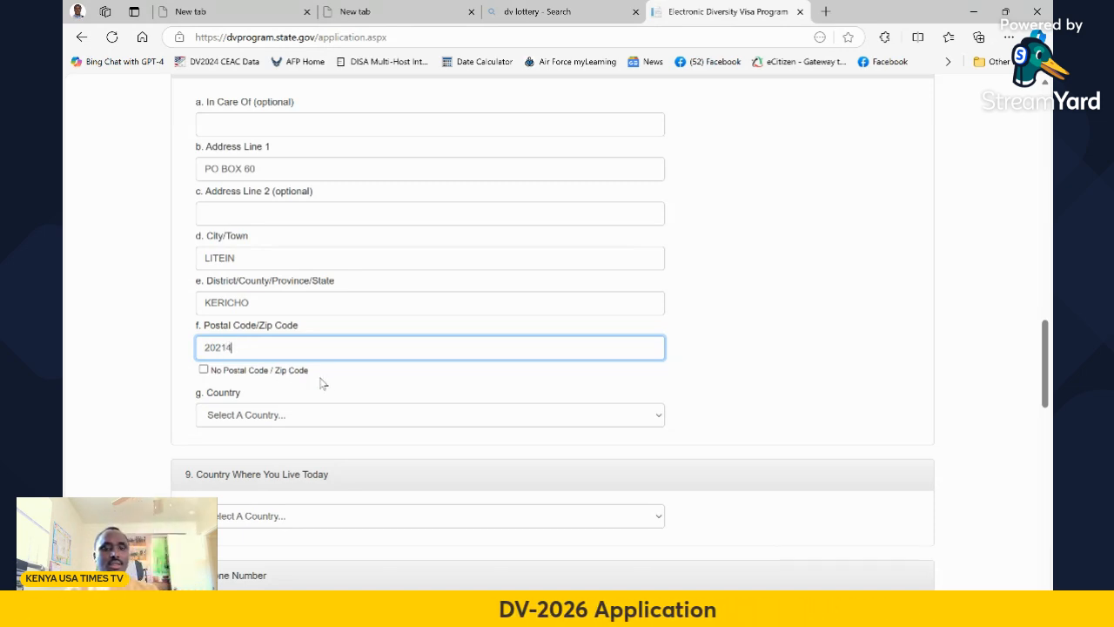
Set both the mailing-address country and the current country of residence to Kenya
scroll(324, 383, "down", 1)
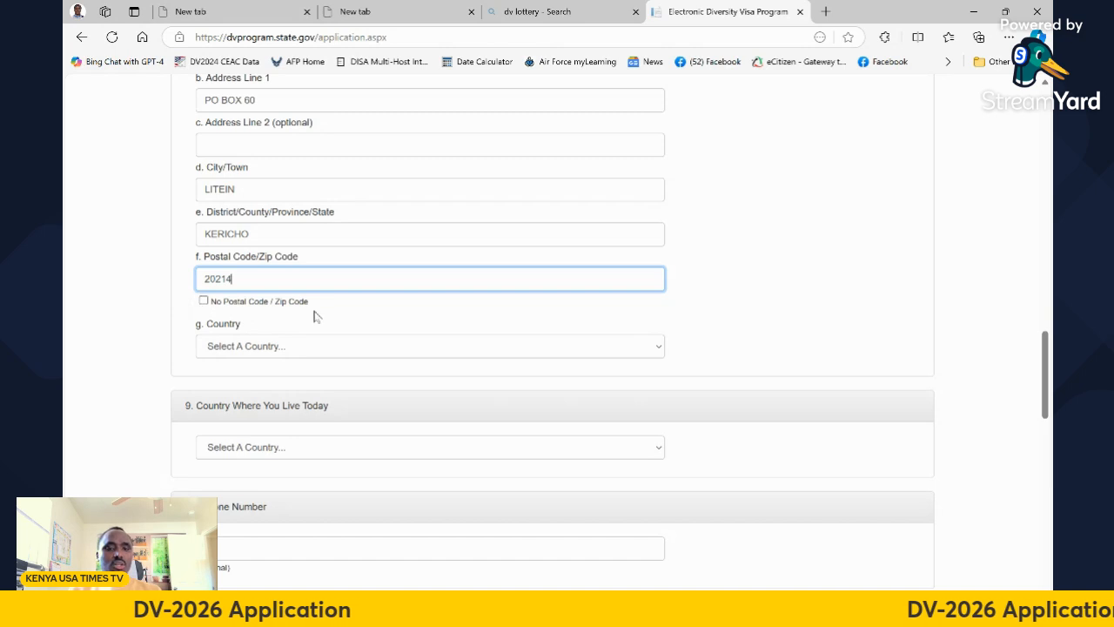
left_click(263, 348)
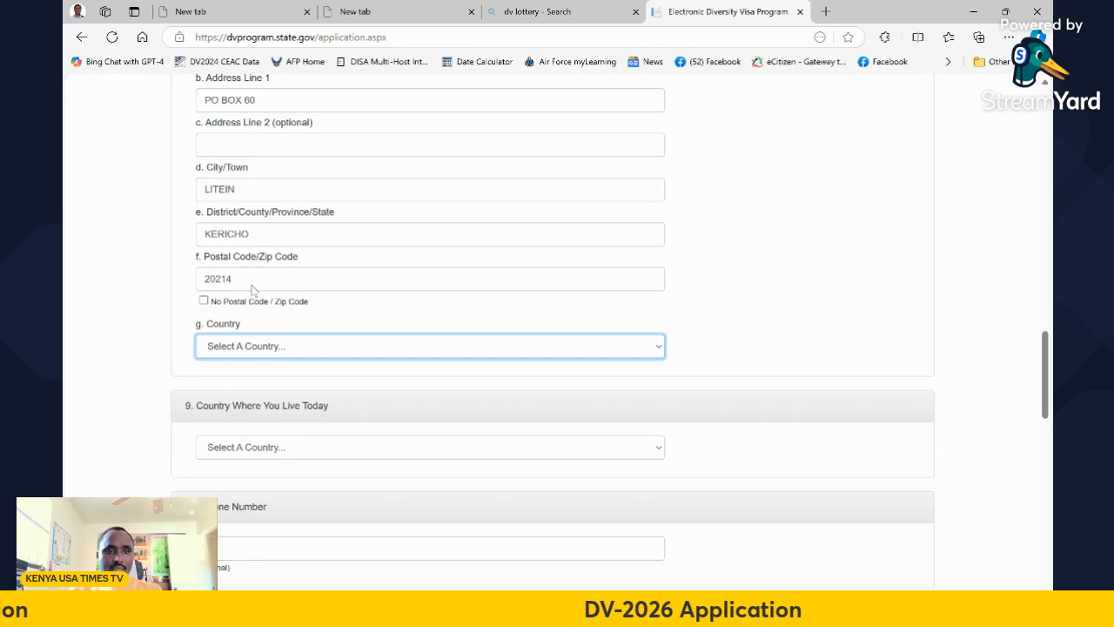
scroll(392, 329, "down", 2)
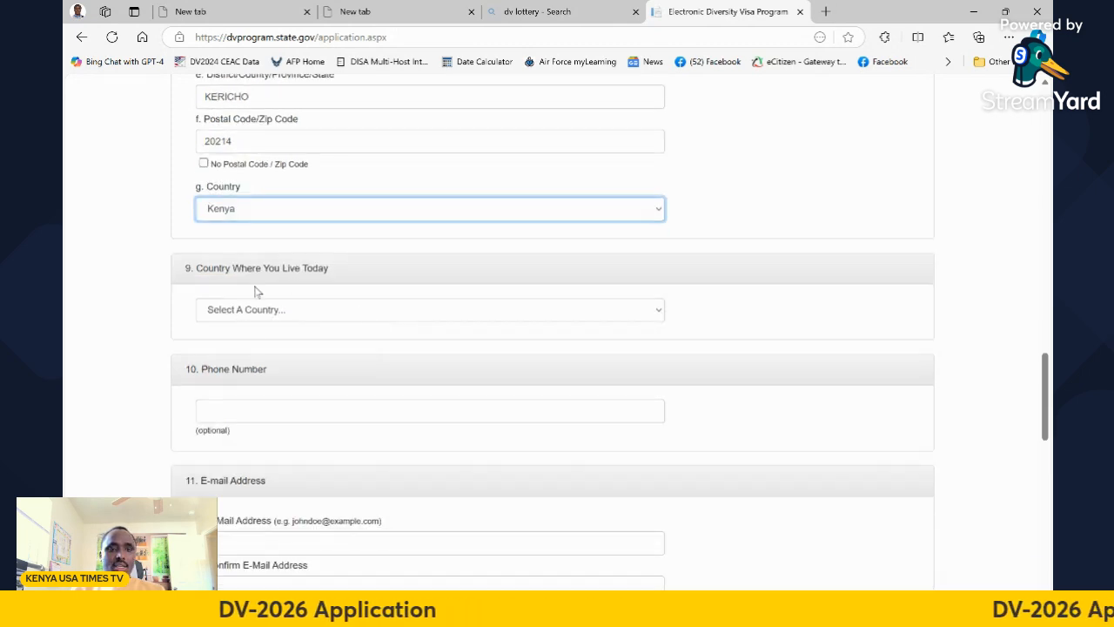
left_click(275, 311)
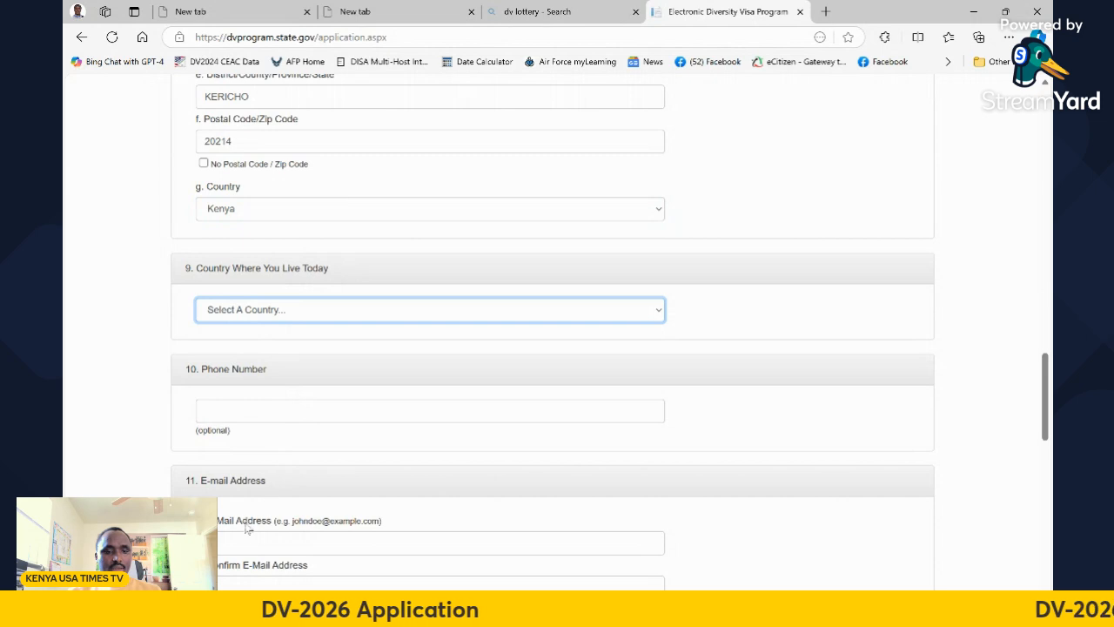
left_click(247, 567)
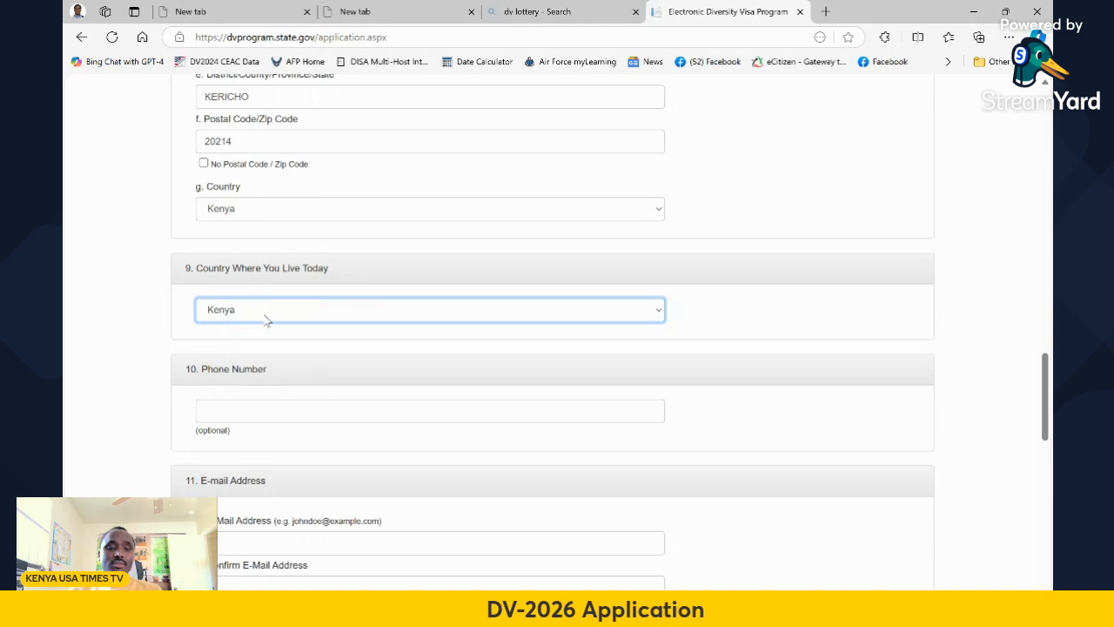
scroll(239, 406, "down", 1)
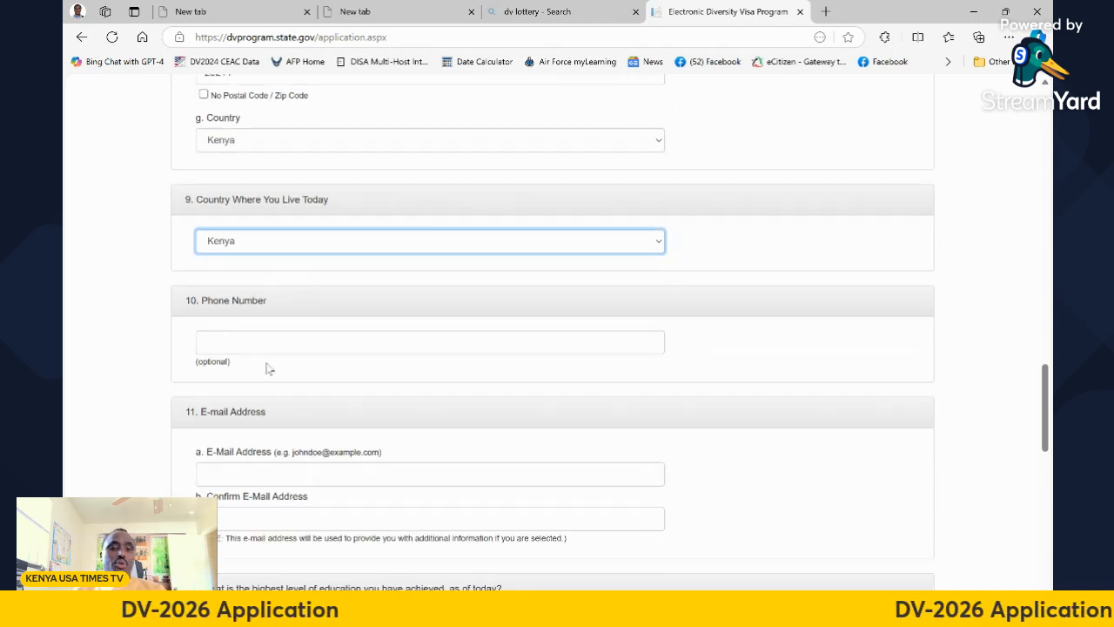
left_click(230, 338)
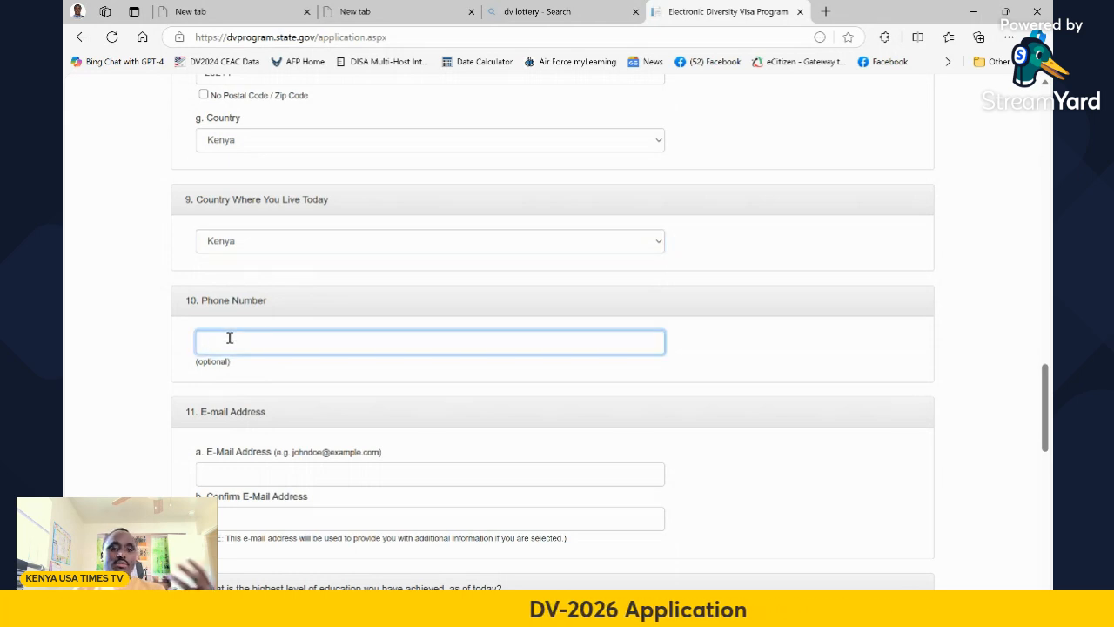
scroll(230, 337, "down", 2)
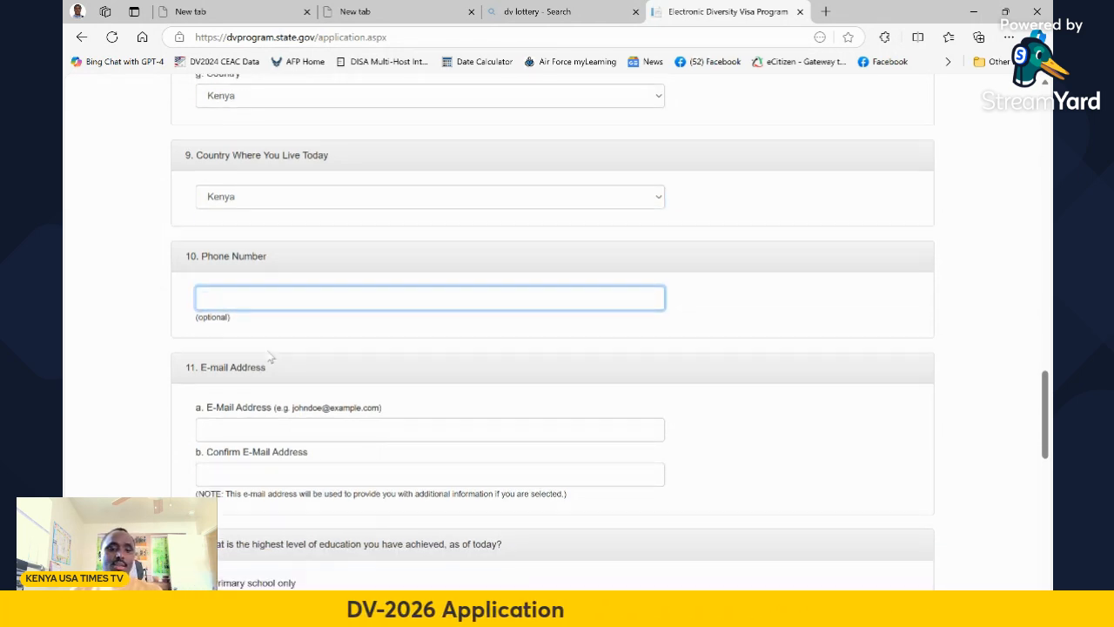
left_click(226, 336)
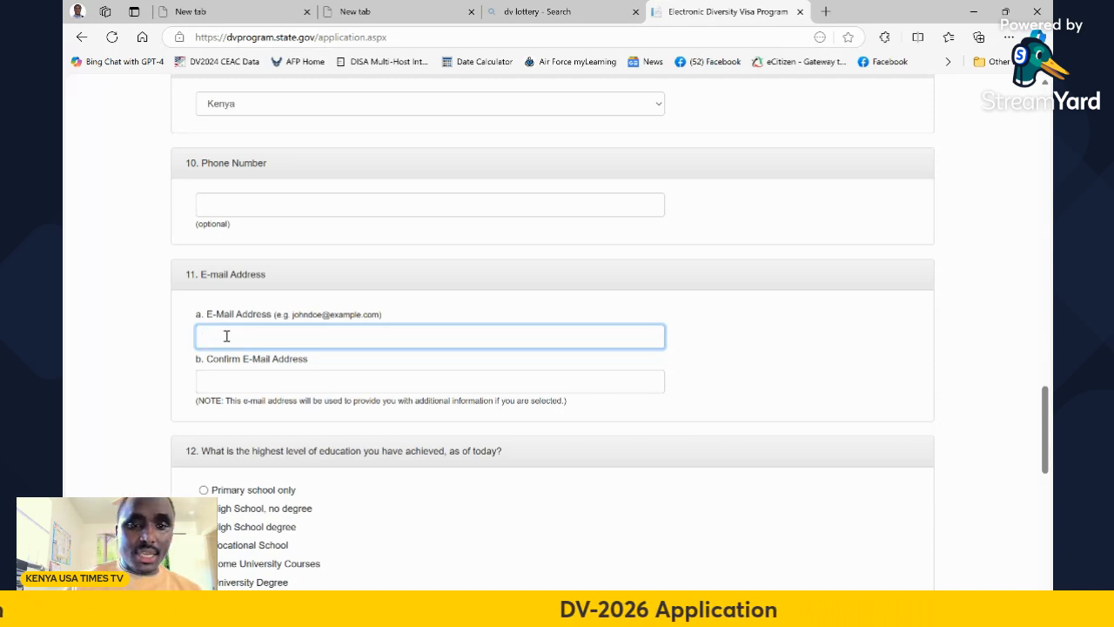
Enter the entrant's Outlook e-mail in both the E-Mail Address and Confirm E-Mail fields
left_click(217, 382)
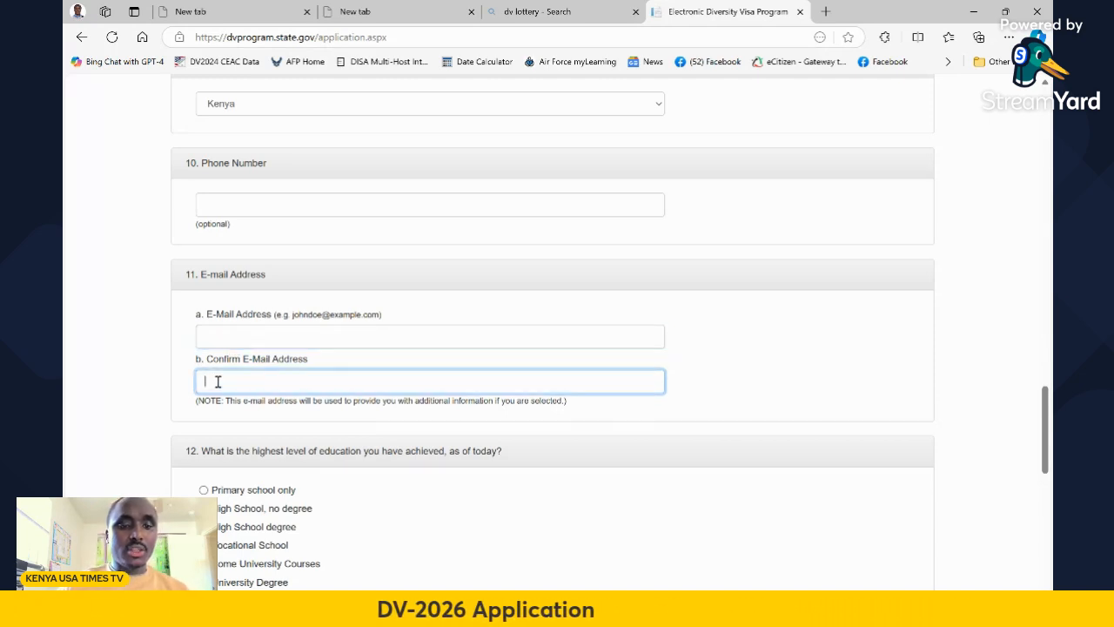
scroll(261, 374, "up", 1)
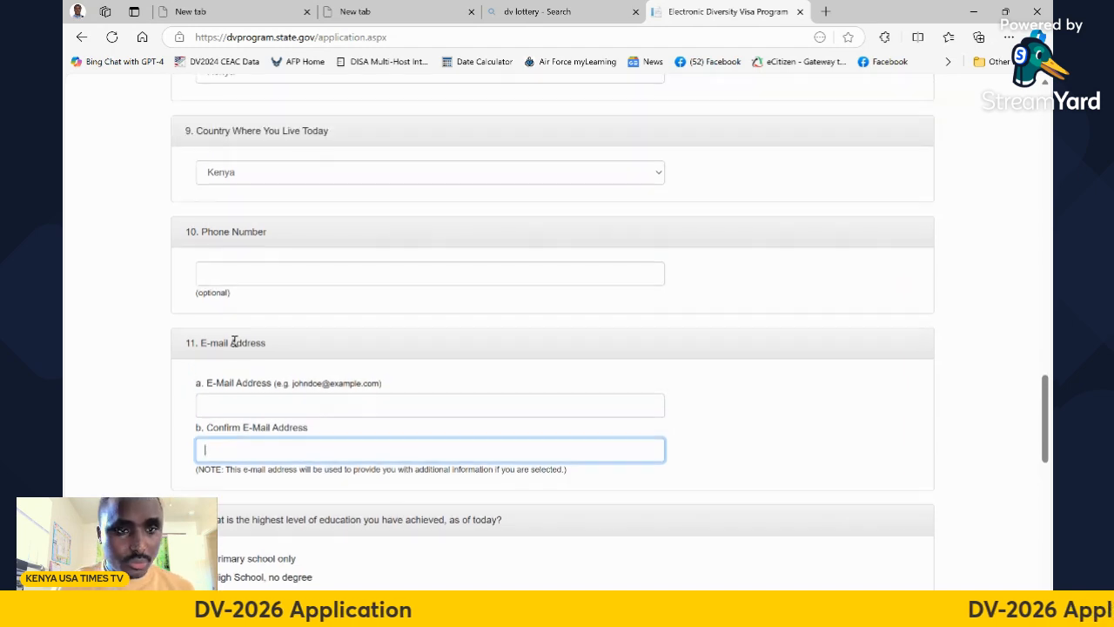
left_click(219, 403)
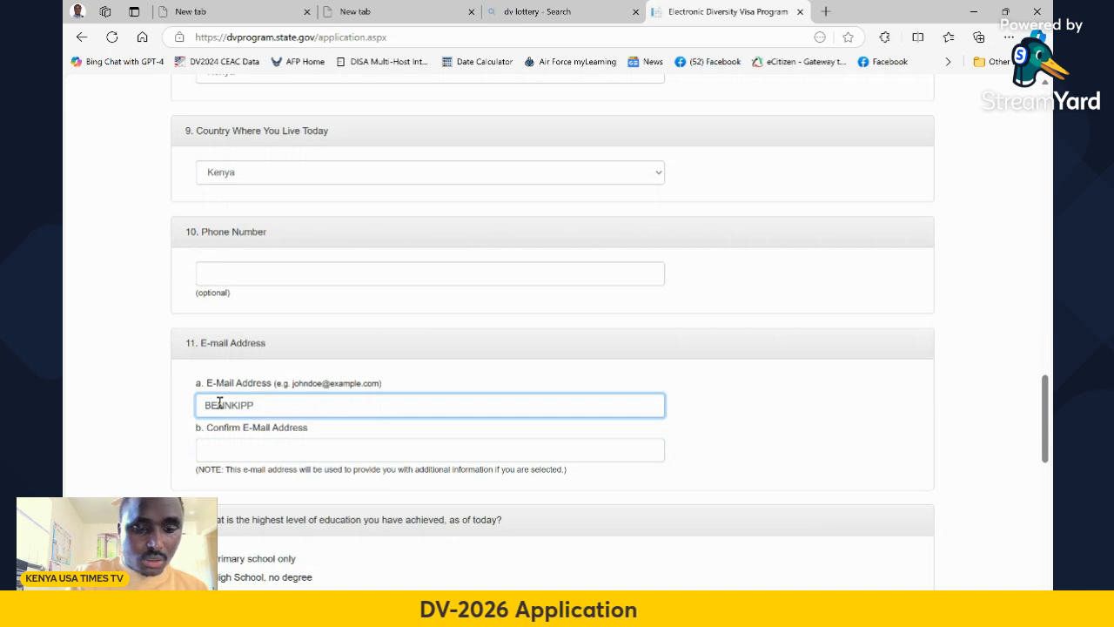
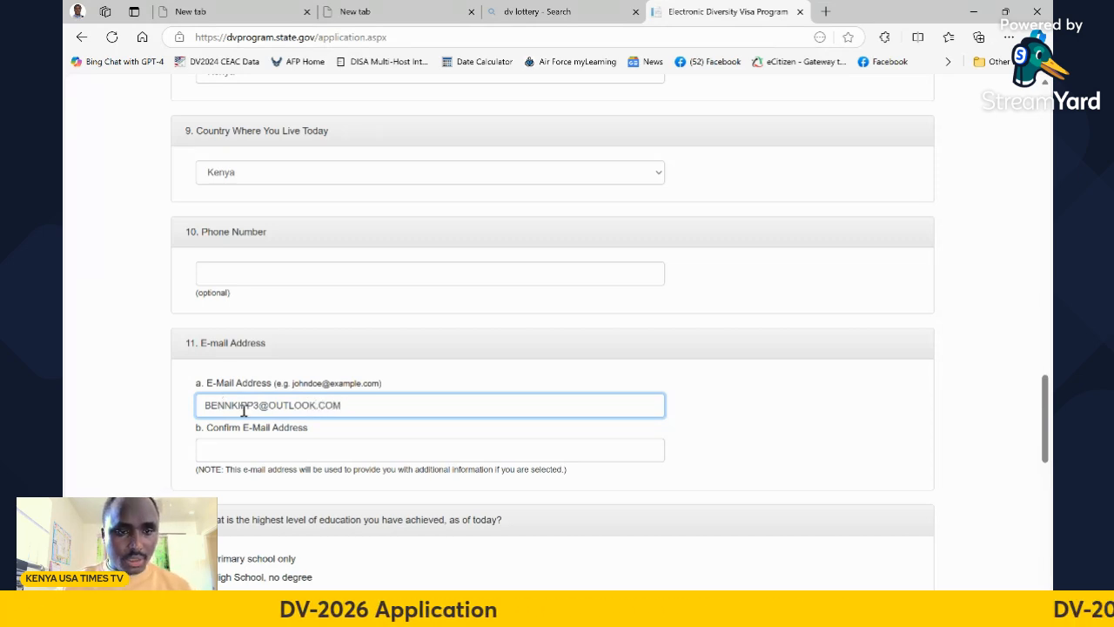
scroll(234, 392, "down", 1)
left_click(224, 379)
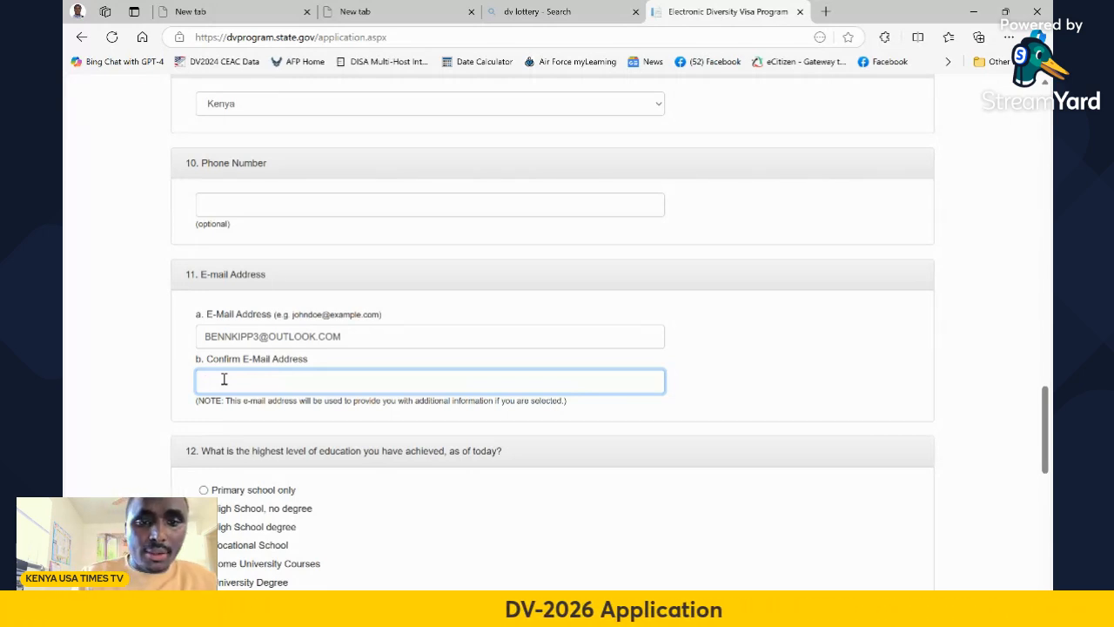
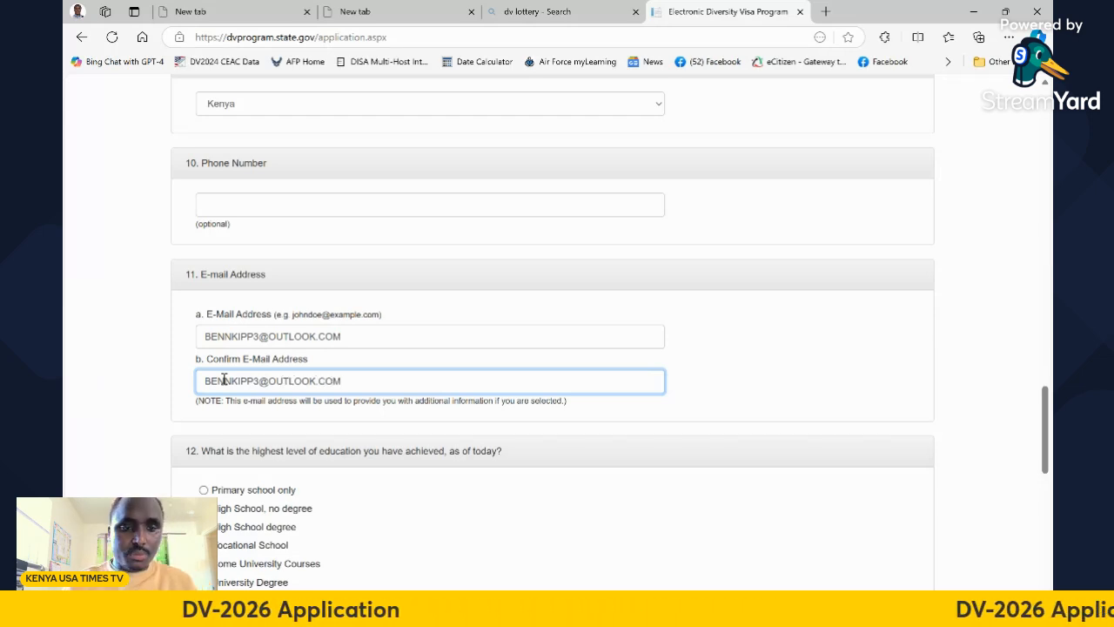
scroll(267, 344, "down", 2)
scroll(235, 180, "down", 2)
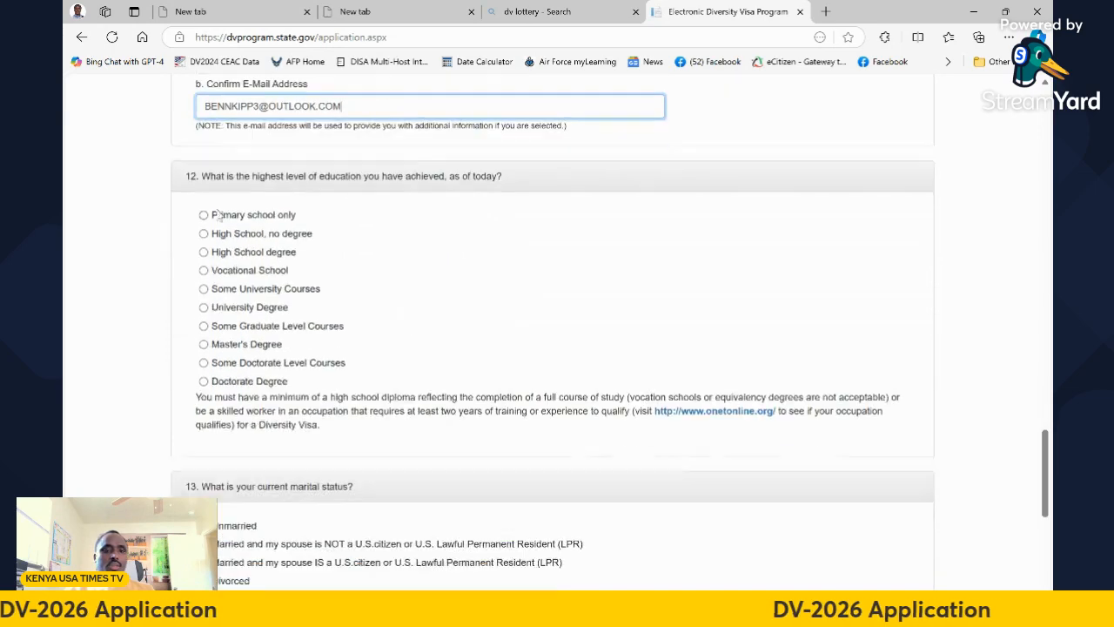
scroll(386, 224, "up", 2)
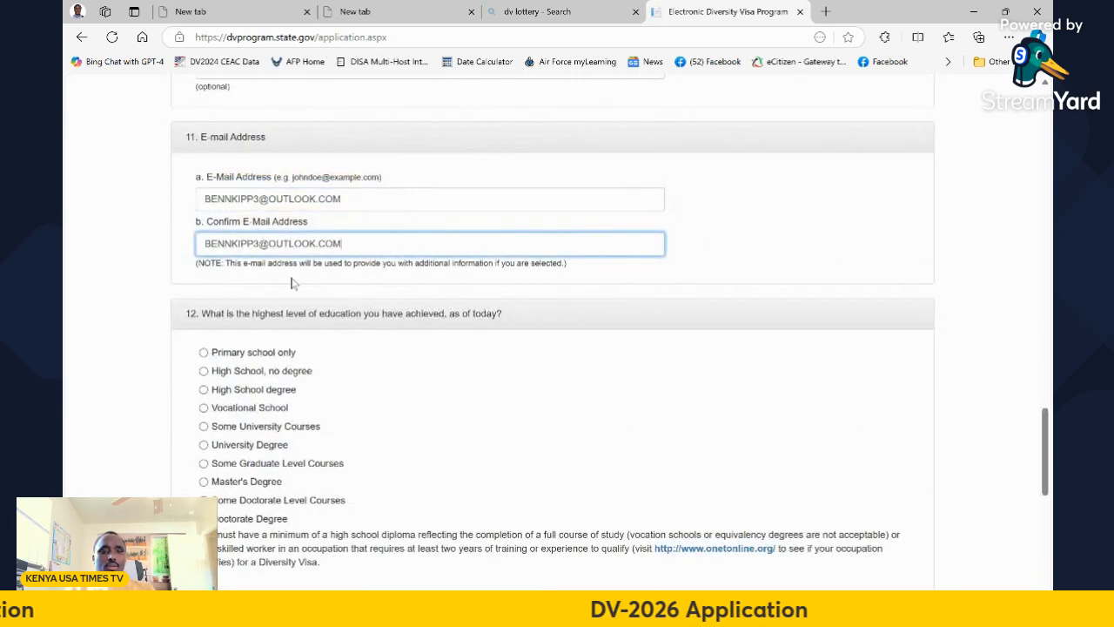
Answer question 12 with University Degree as the highest education, after briefly trying High School and Some University Courses
scroll(332, 295, "down", 1)
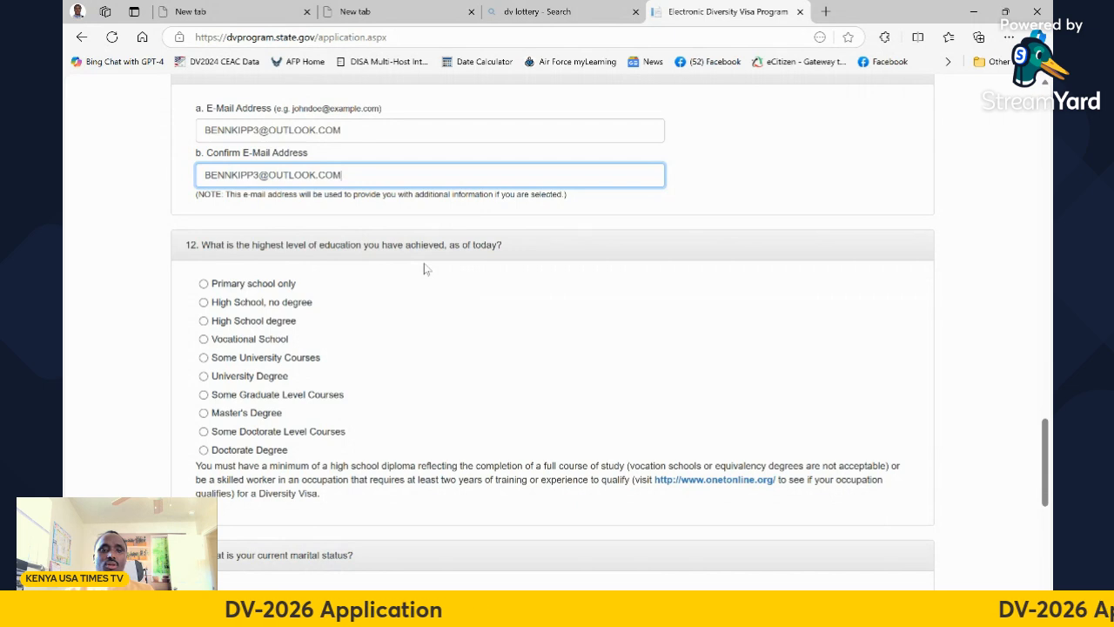
scroll(533, 313, "down", 1)
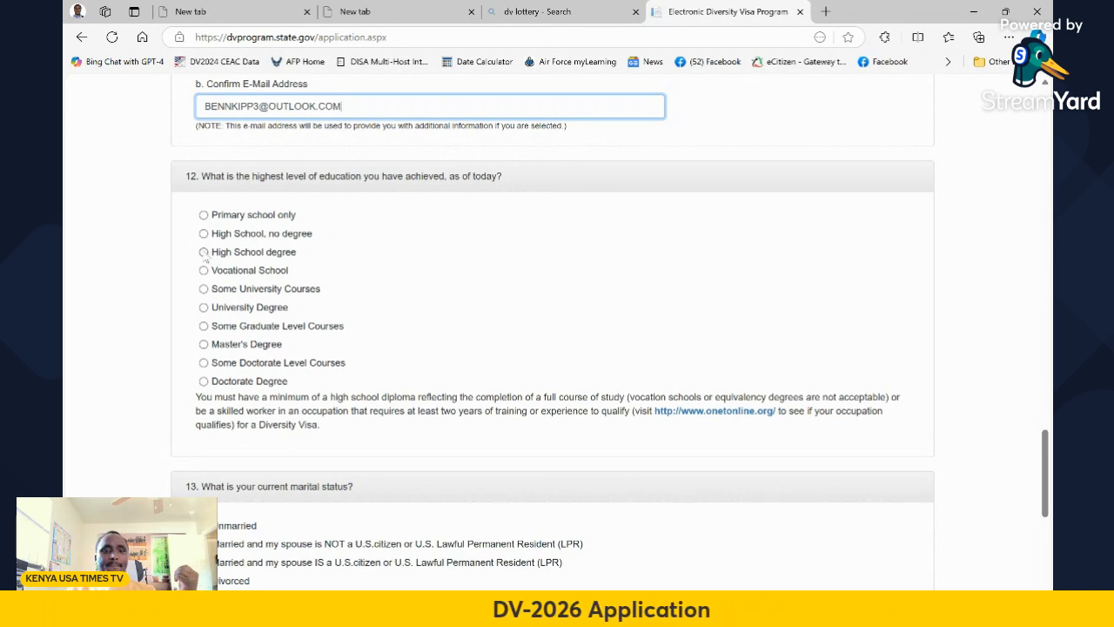
left_click(205, 253)
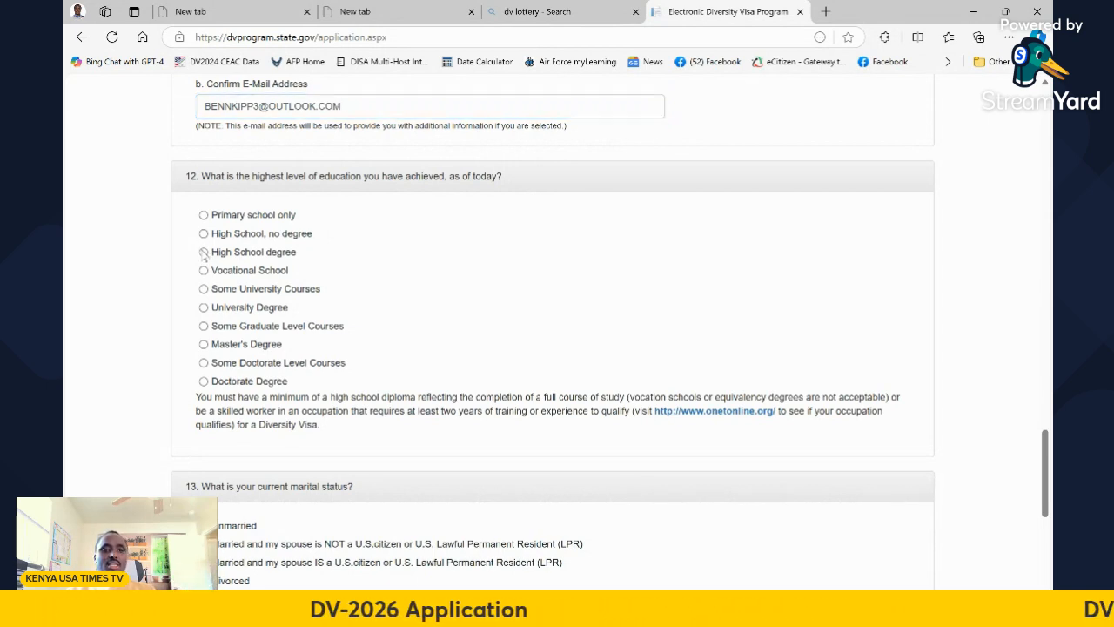
left_click(204, 309)
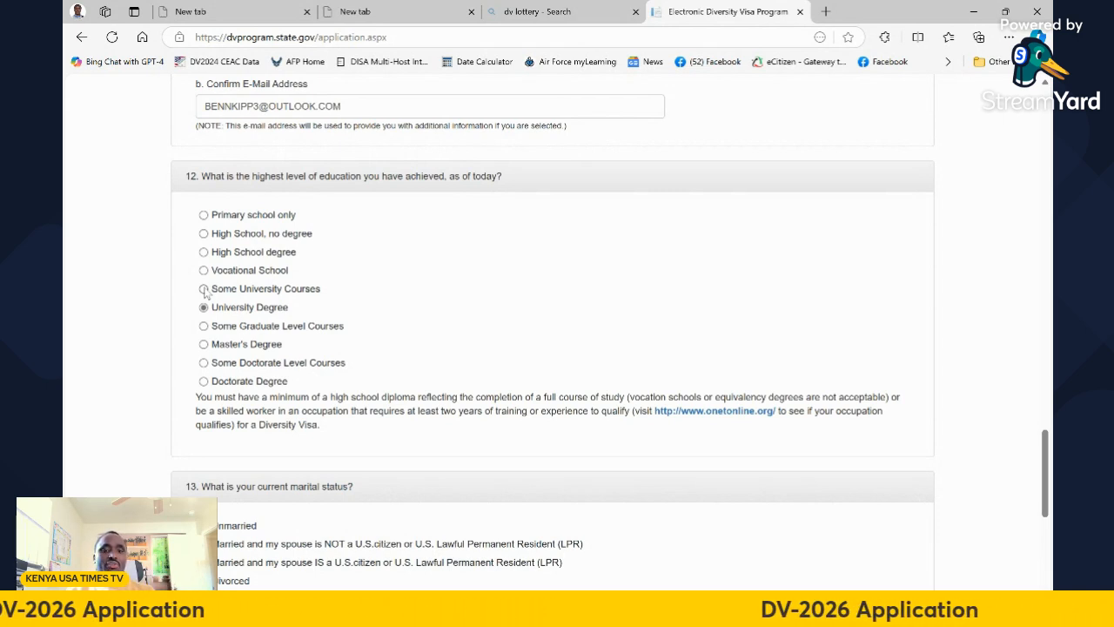
left_click(205, 291)
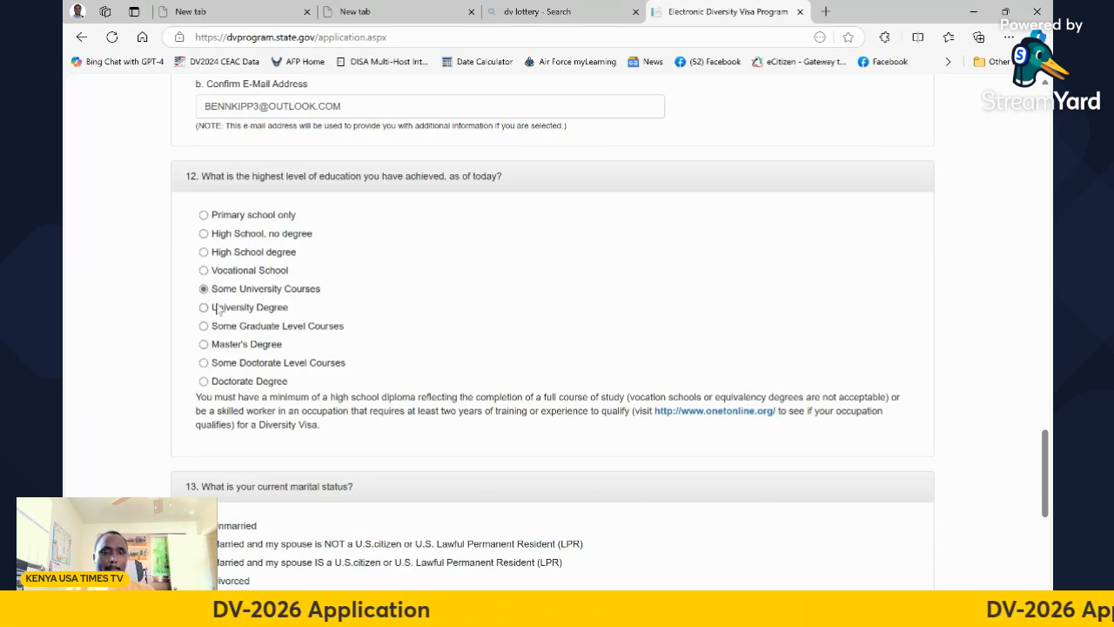
left_click(204, 307)
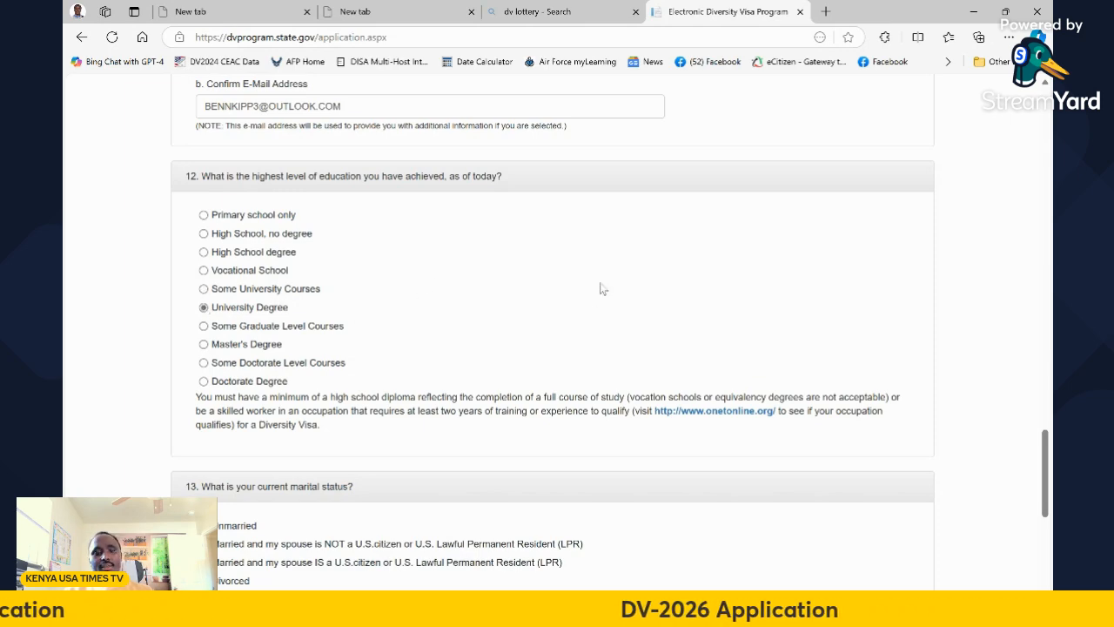
scroll(639, 270, "down", 3)
scroll(638, 275, "down", 3)
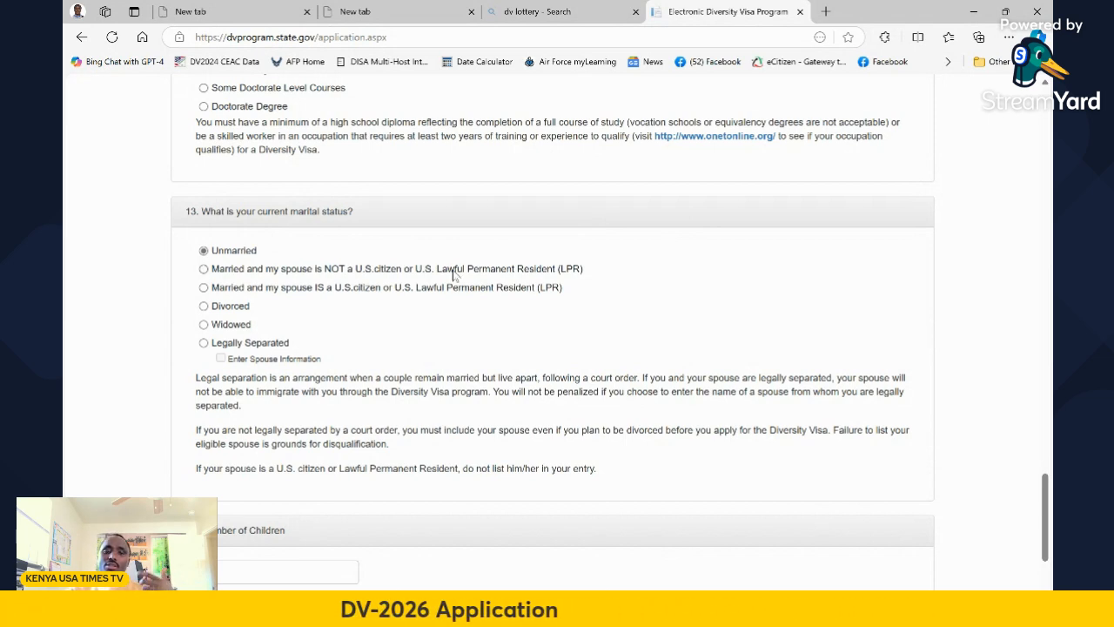
Enter 0 as the Number of Children
scroll(444, 275, "down", 2)
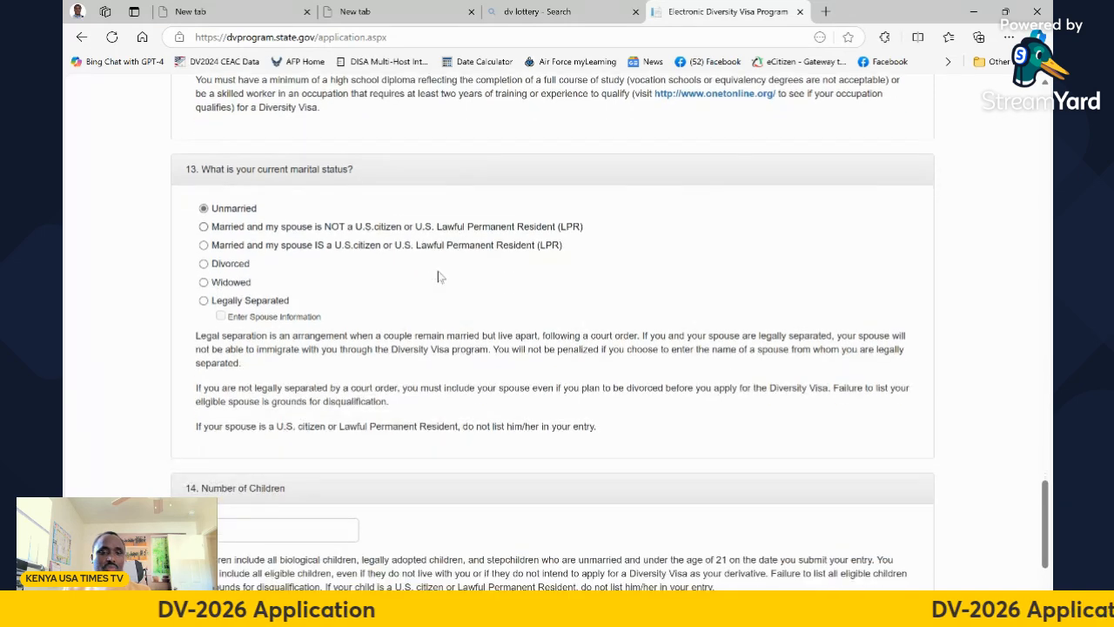
scroll(440, 275, "down", 3)
left_click(269, 362)
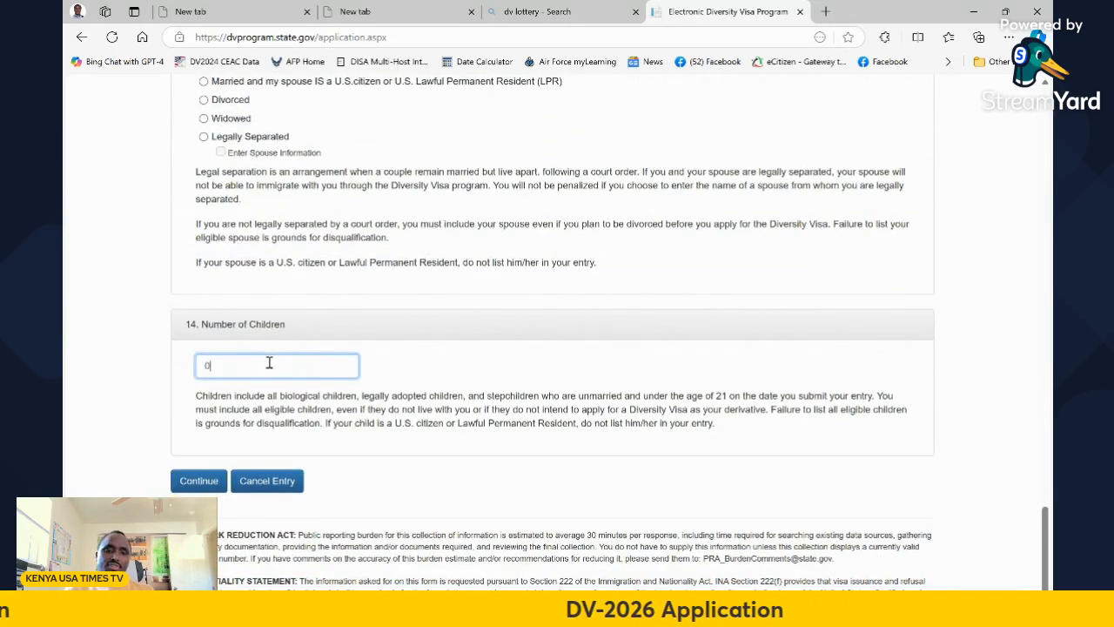
Recheck the education and marital status answers, then continue Part One to the Entrant Information summary
scroll(484, 449, "up", 5)
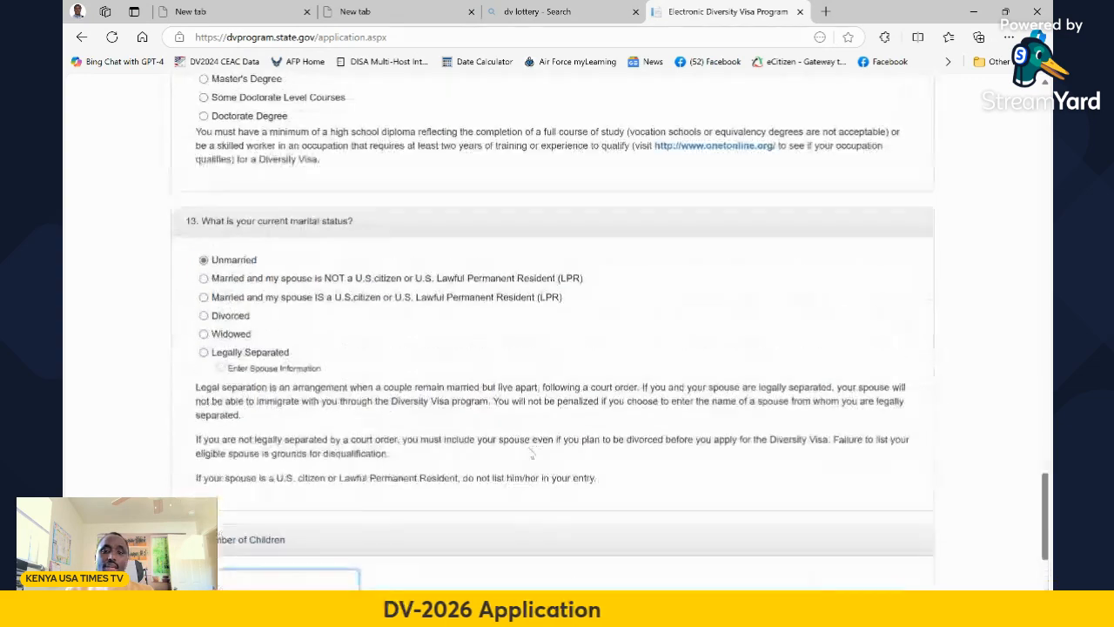
scroll(584, 403, "down", 5)
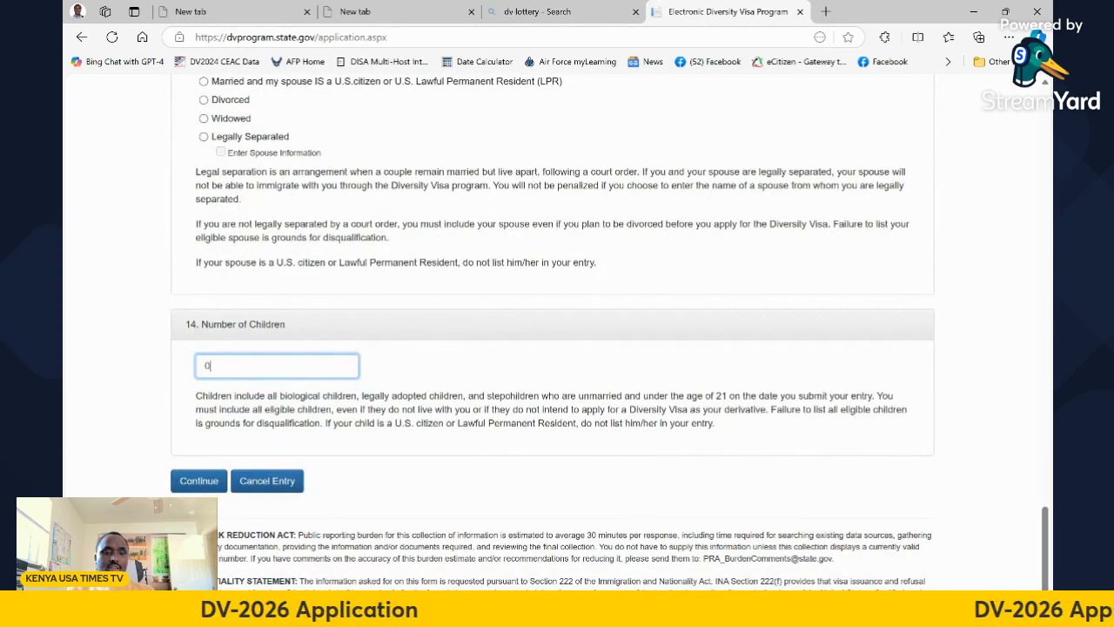
scroll(431, 446, "up", 5)
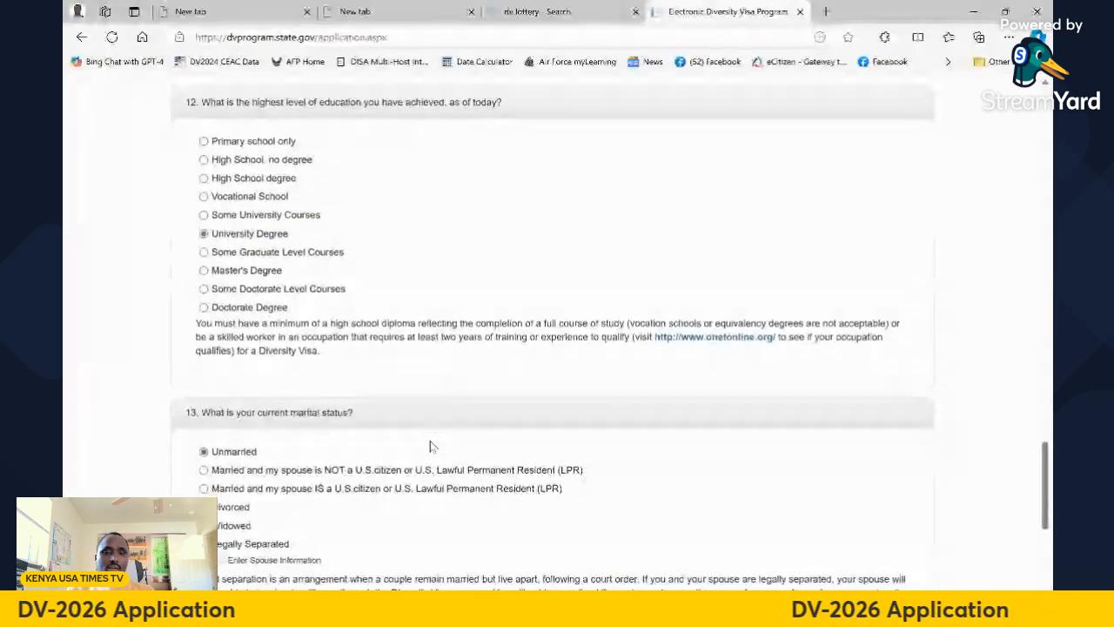
scroll(430, 447, "down", 5)
left_click(199, 479)
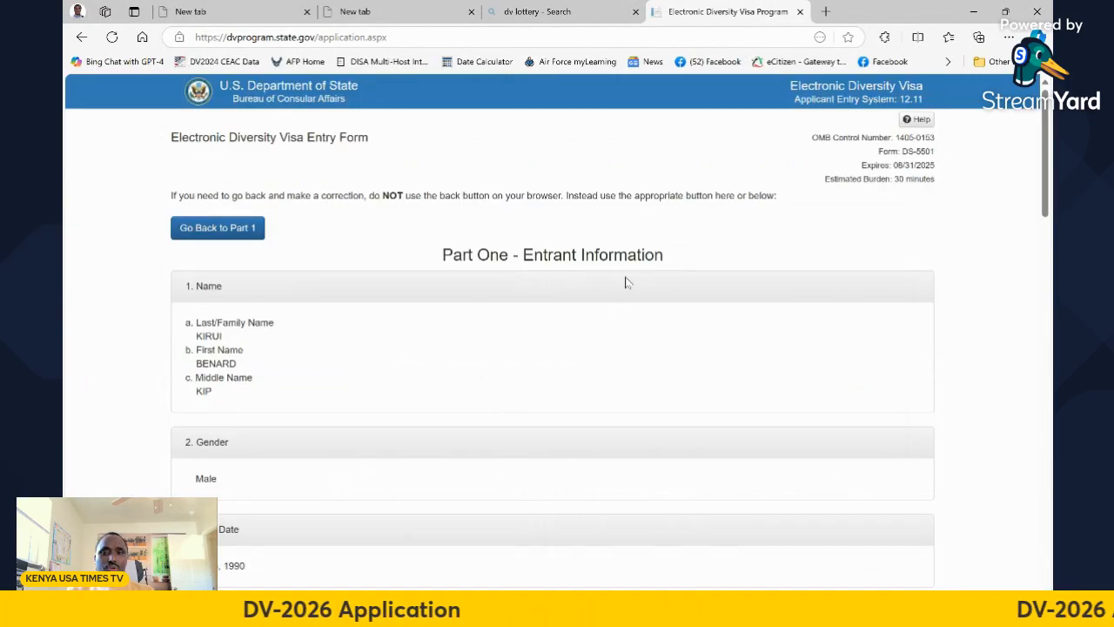
scroll(627, 281, "down", 3)
scroll(634, 291, "up", 2)
scroll(635, 293, "up", 2)
scroll(638, 296, "down", 3)
scroll(614, 291, "up", 3)
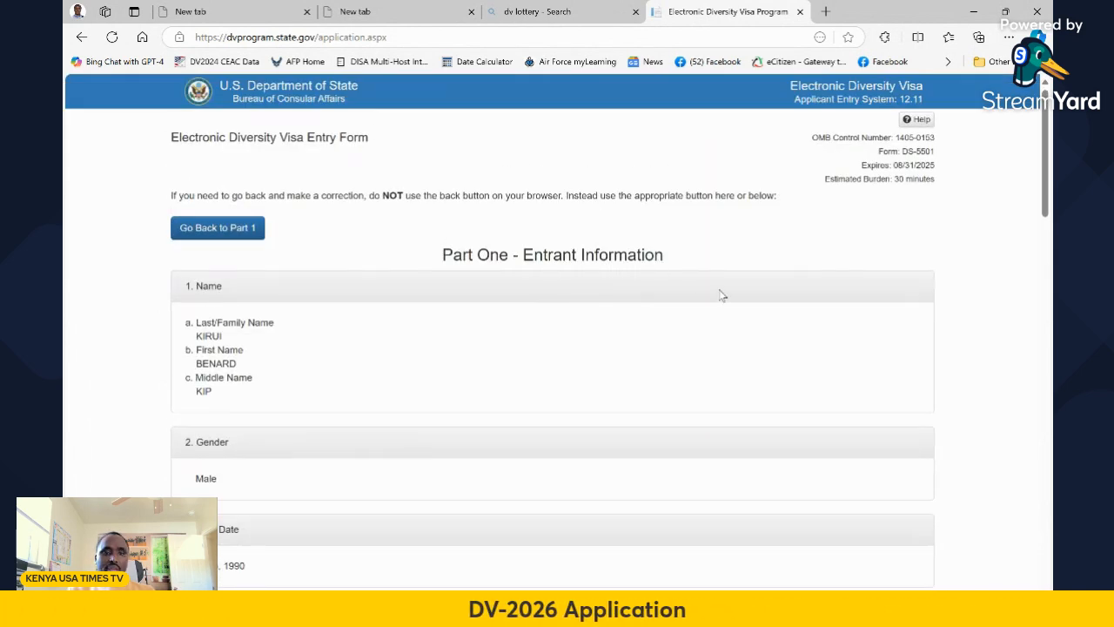
scroll(448, 291, "down", 1)
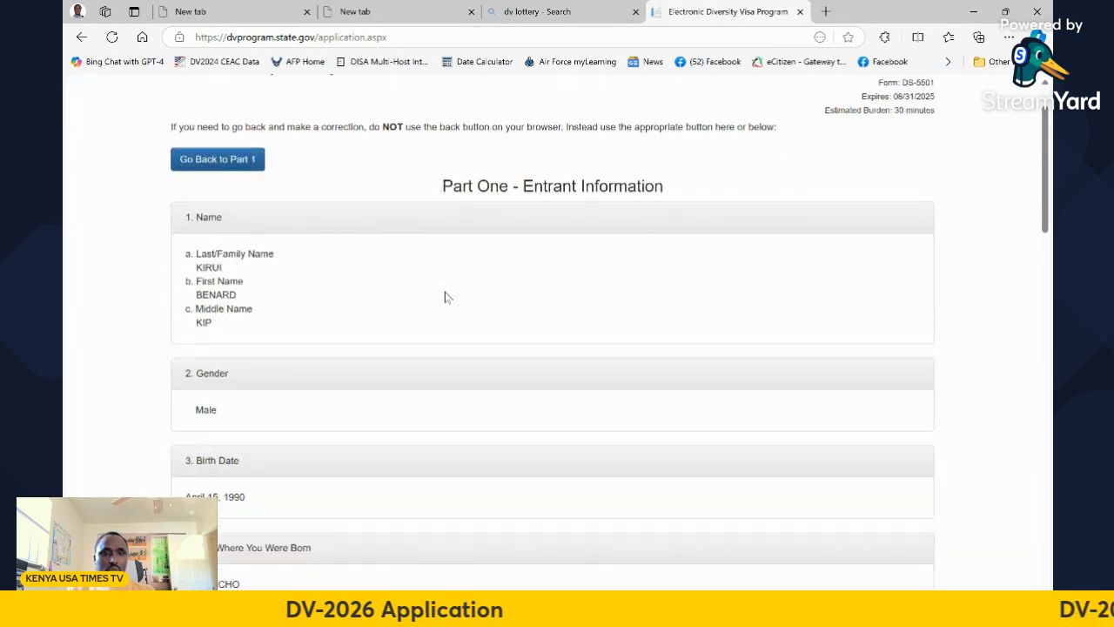
scroll(452, 301, "down", 2)
scroll(296, 200, "up", 3)
scroll(461, 243, "down", 2)
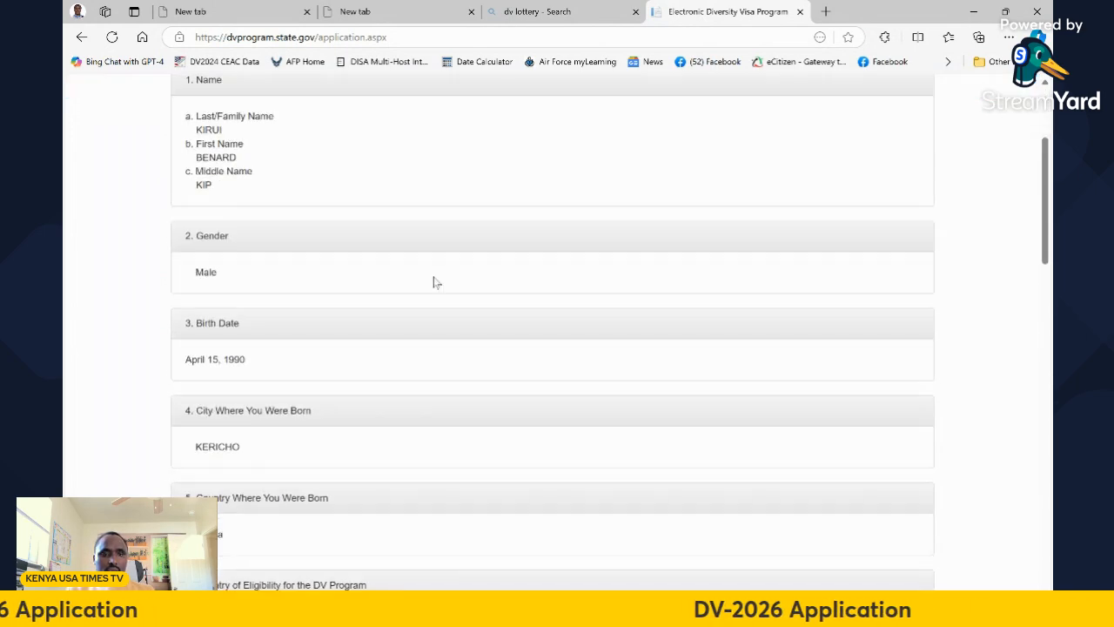
scroll(342, 258, "down", 6)
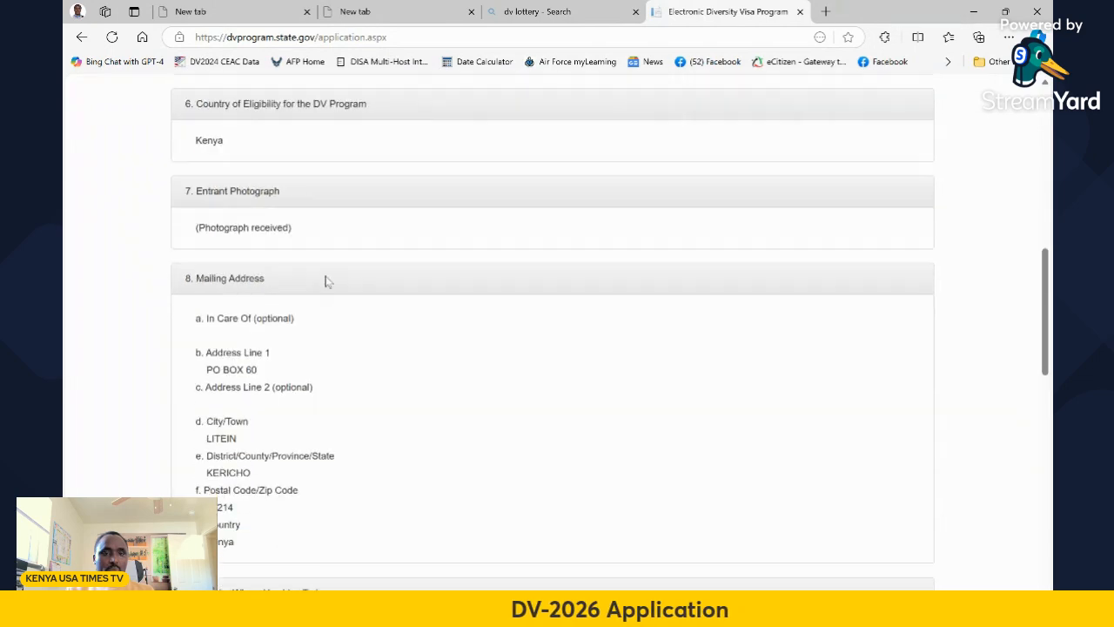
scroll(353, 273, "down", 10)
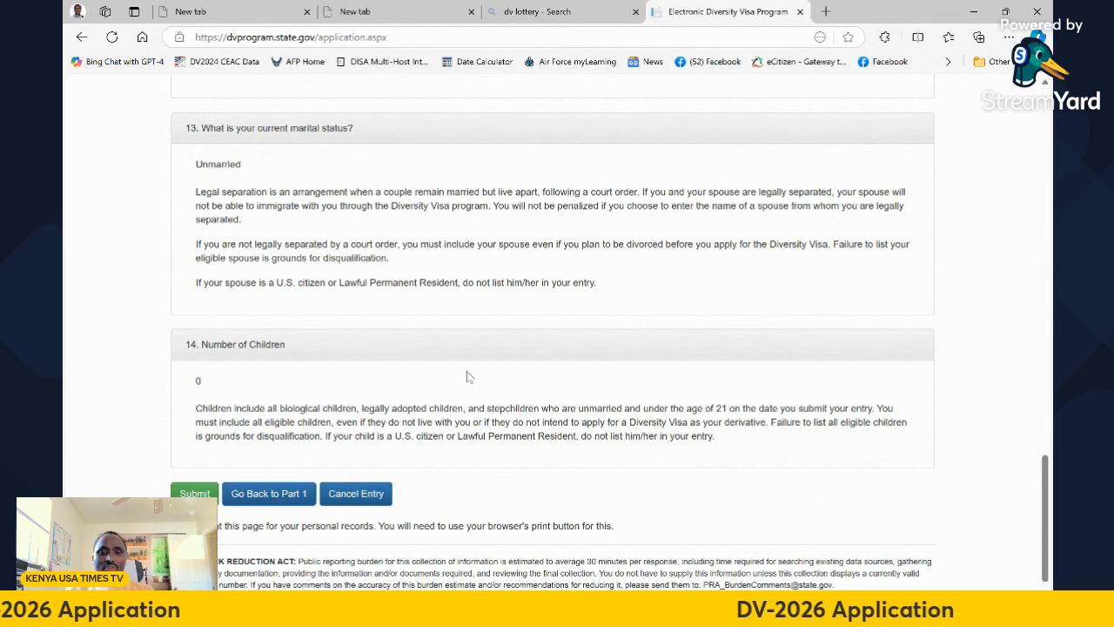
scroll(466, 335, "up", 6)
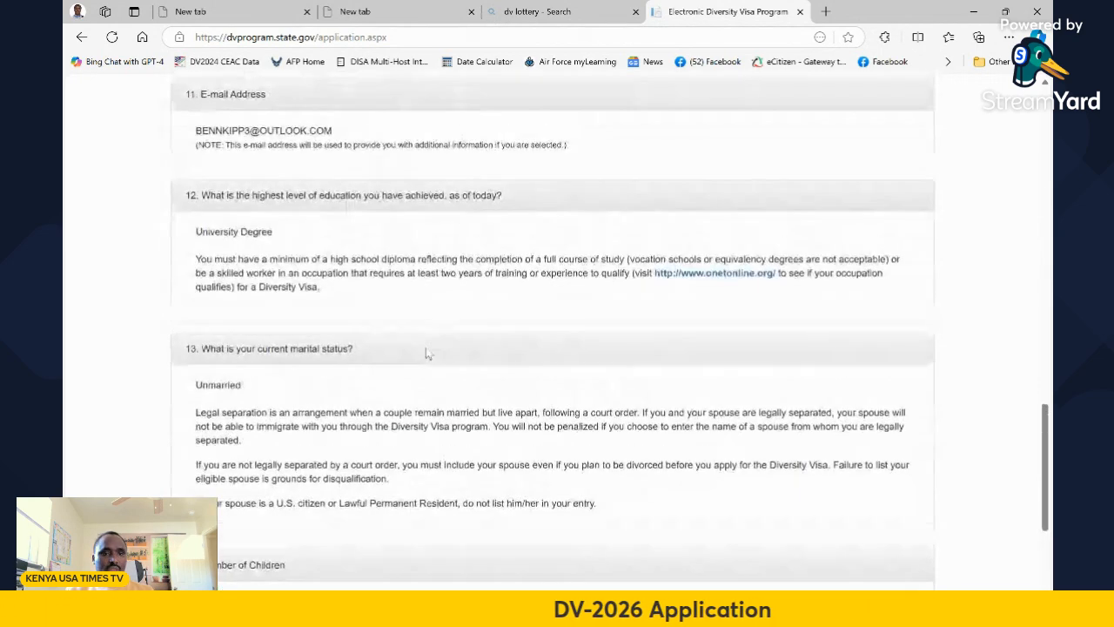
scroll(442, 348, "up", 9)
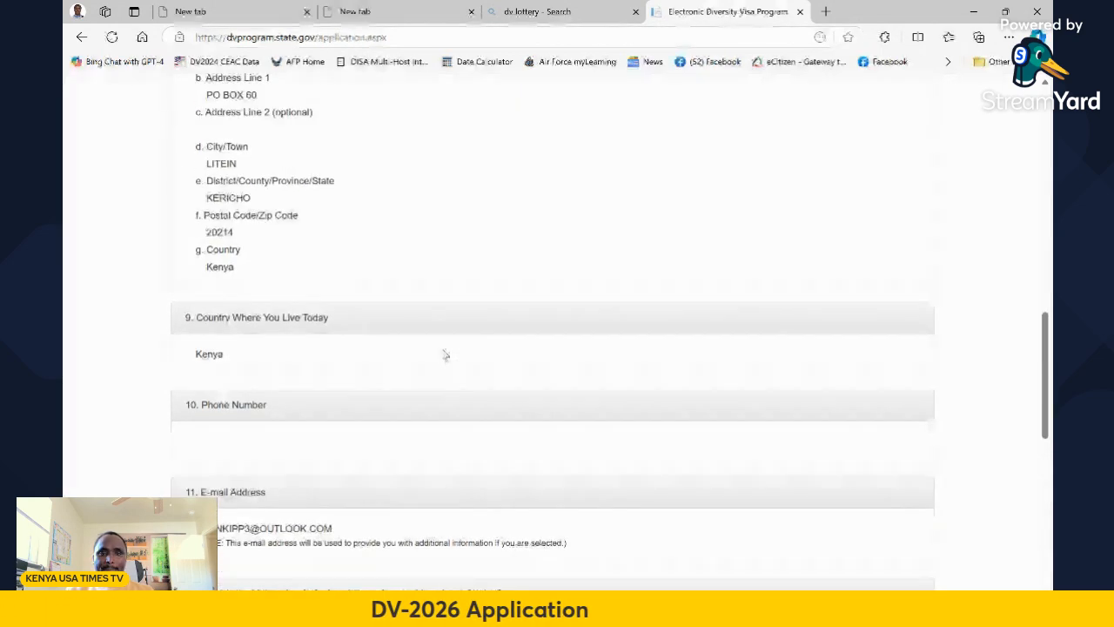
scroll(444, 353, "up", 4)
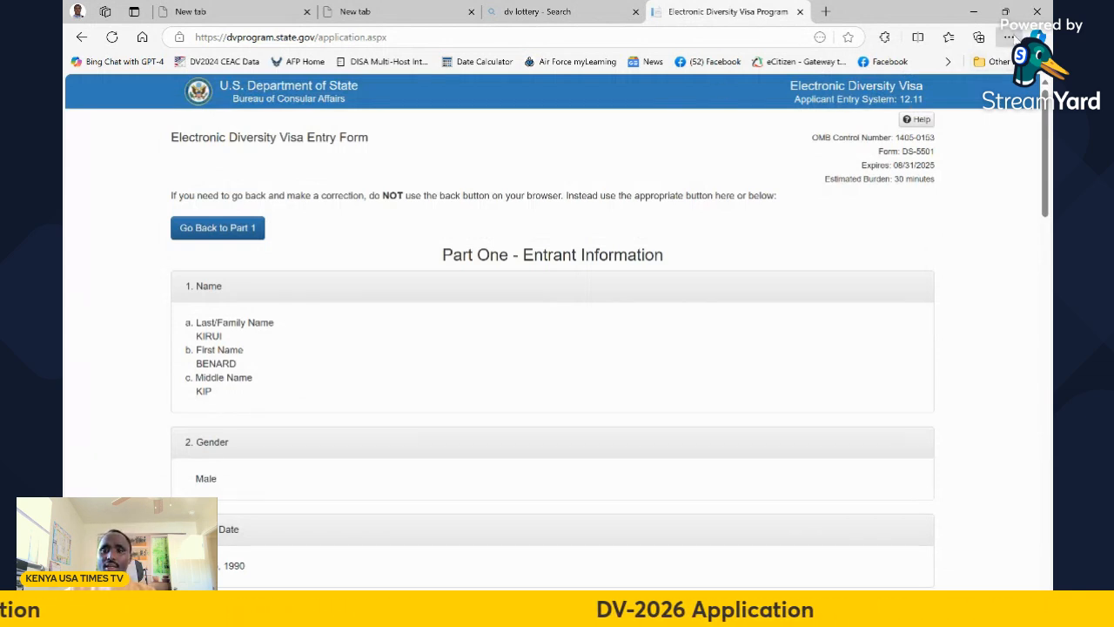
key("ctrl+p")
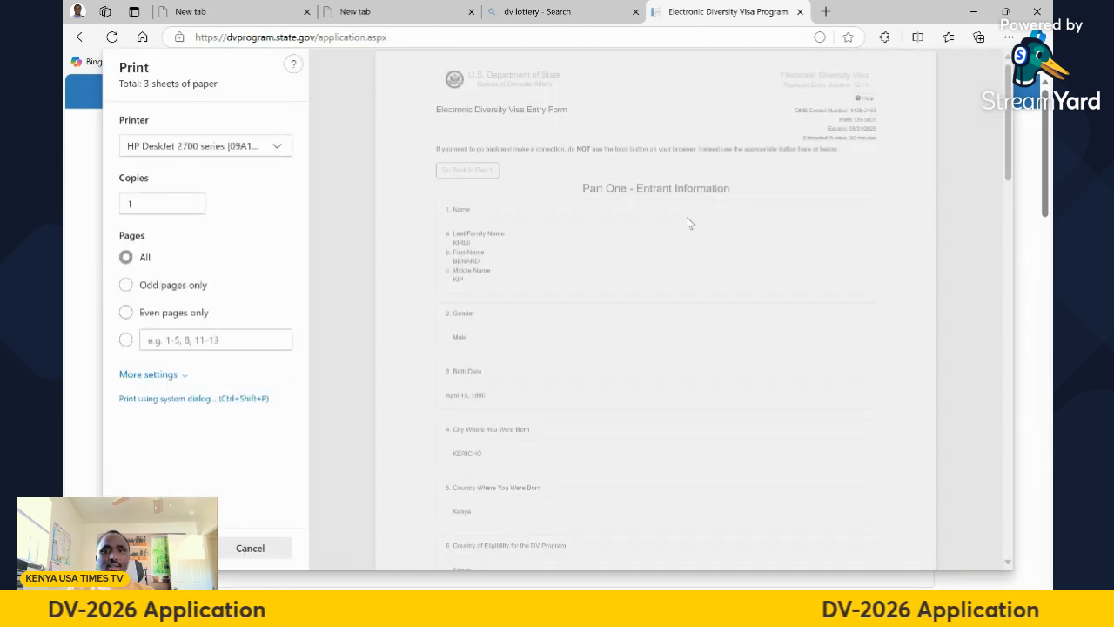
scroll(721, 217, "down", 3)
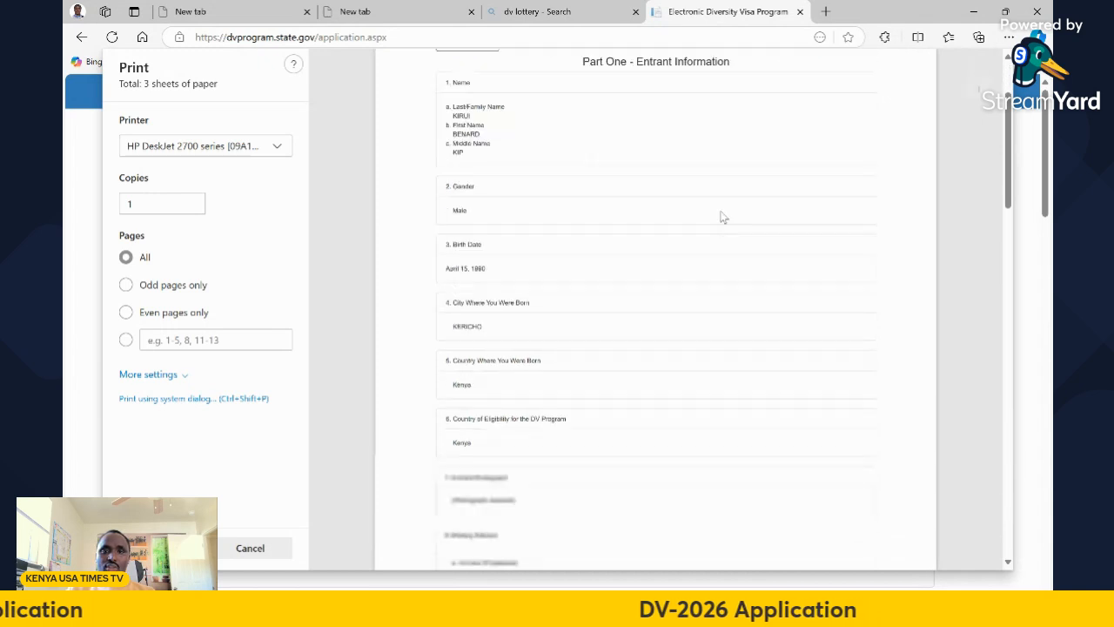
scroll(726, 213, "up", 3)
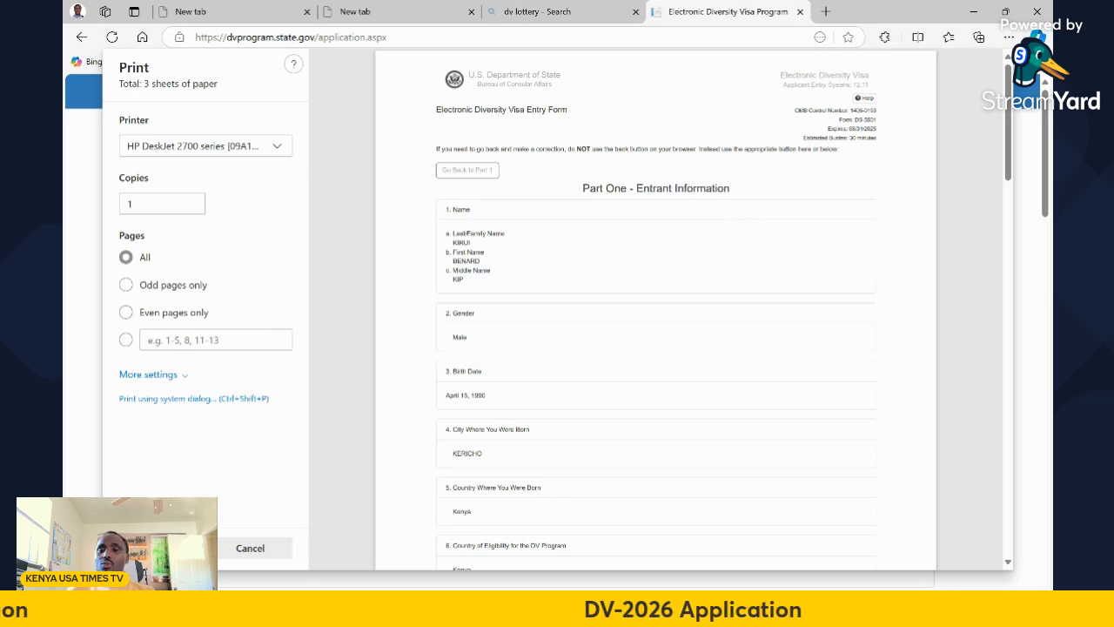
left_click(252, 548)
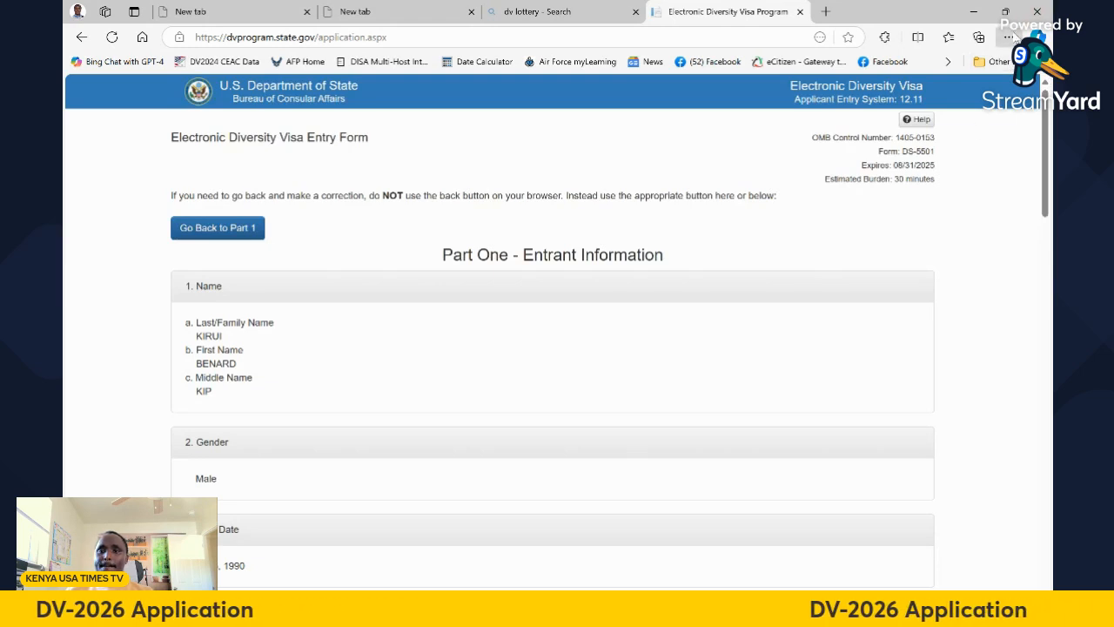
key("ctrl+p")
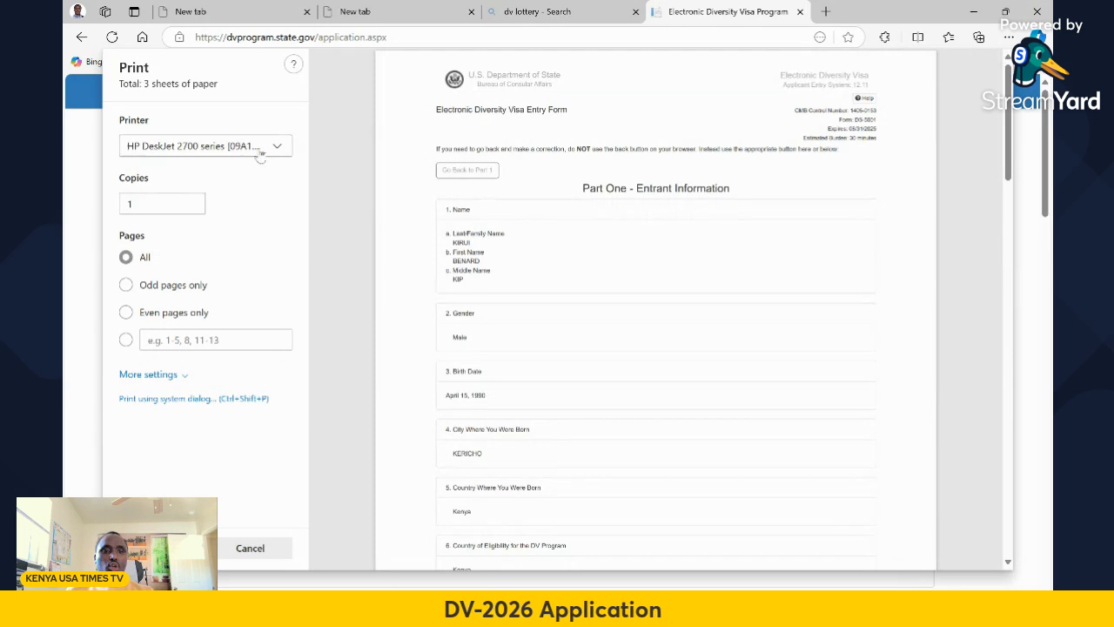
left_click(275, 148)
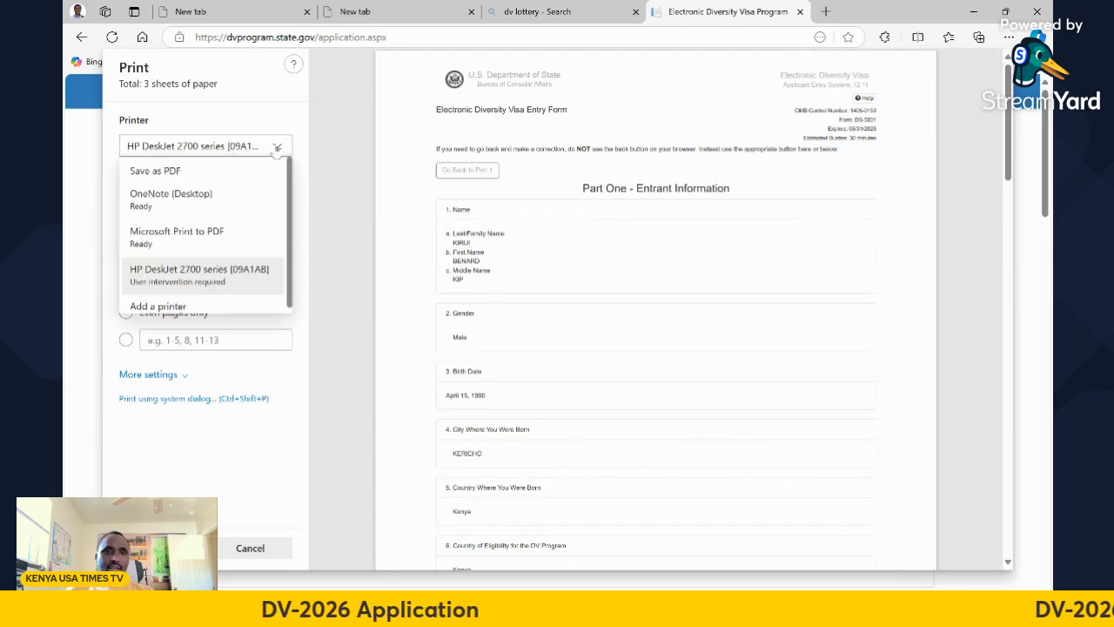
left_click(166, 170)
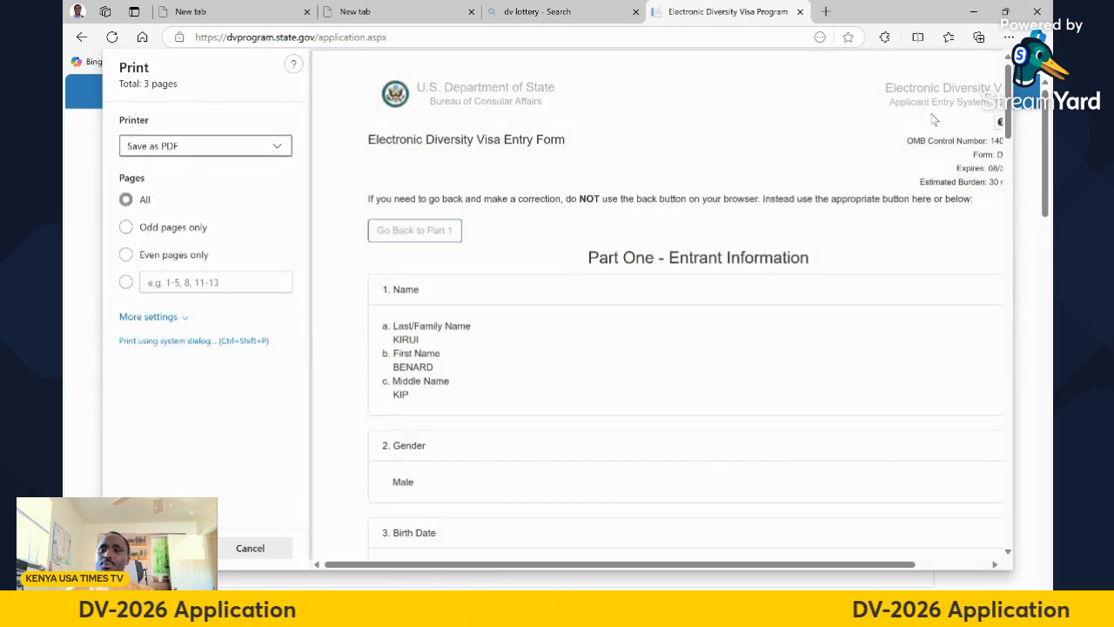
scroll(727, 282, "down", 15)
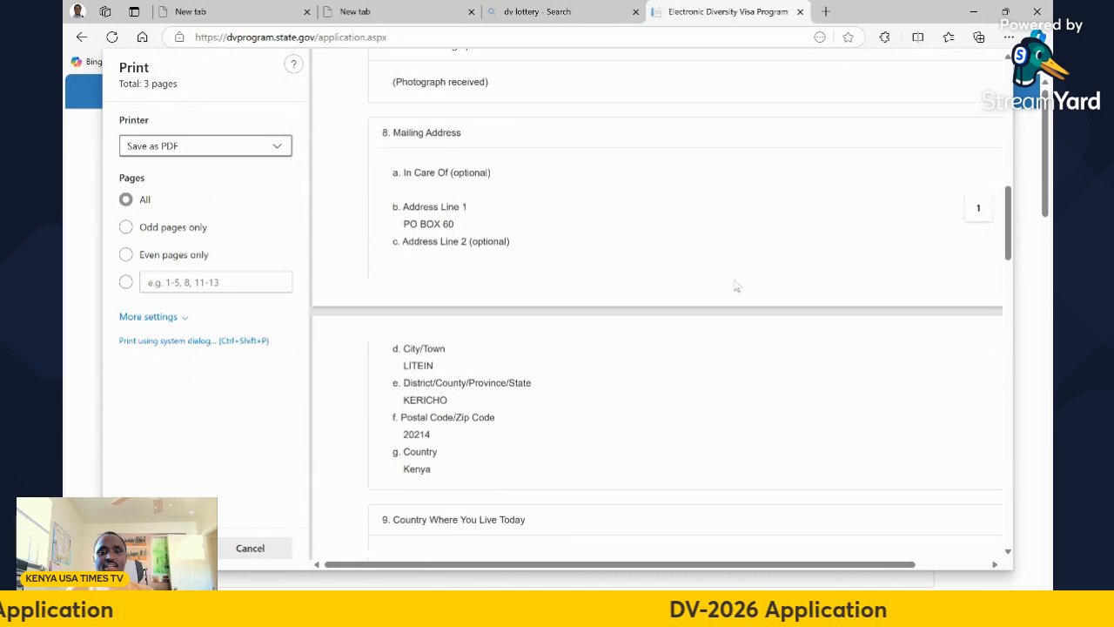
scroll(734, 285, "down", 5)
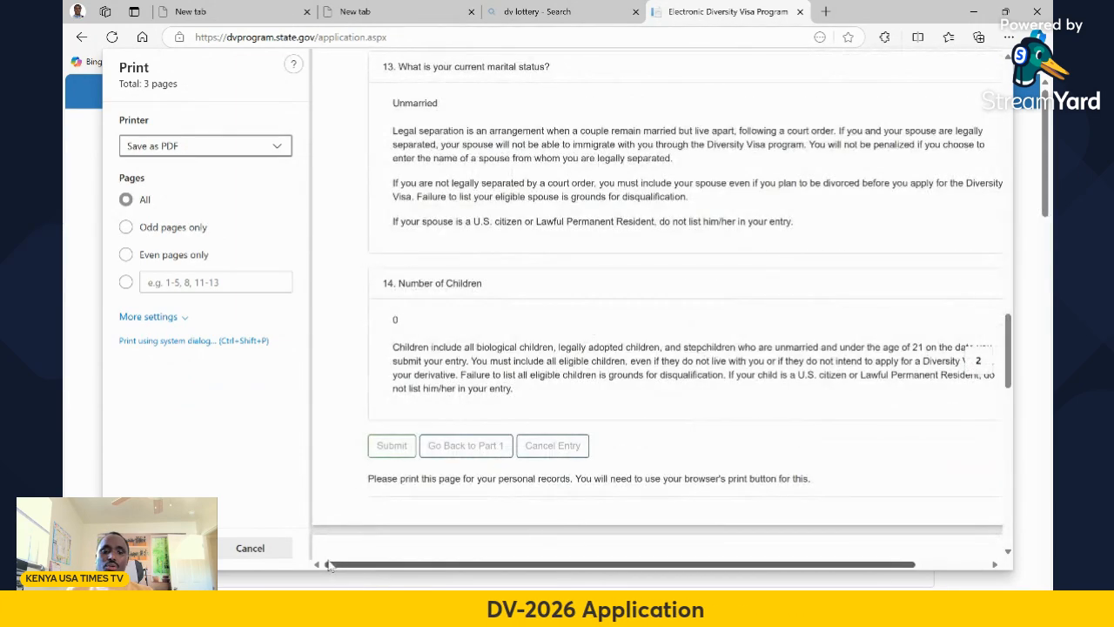
left_click(254, 548)
scroll(617, 367, "down", 10)
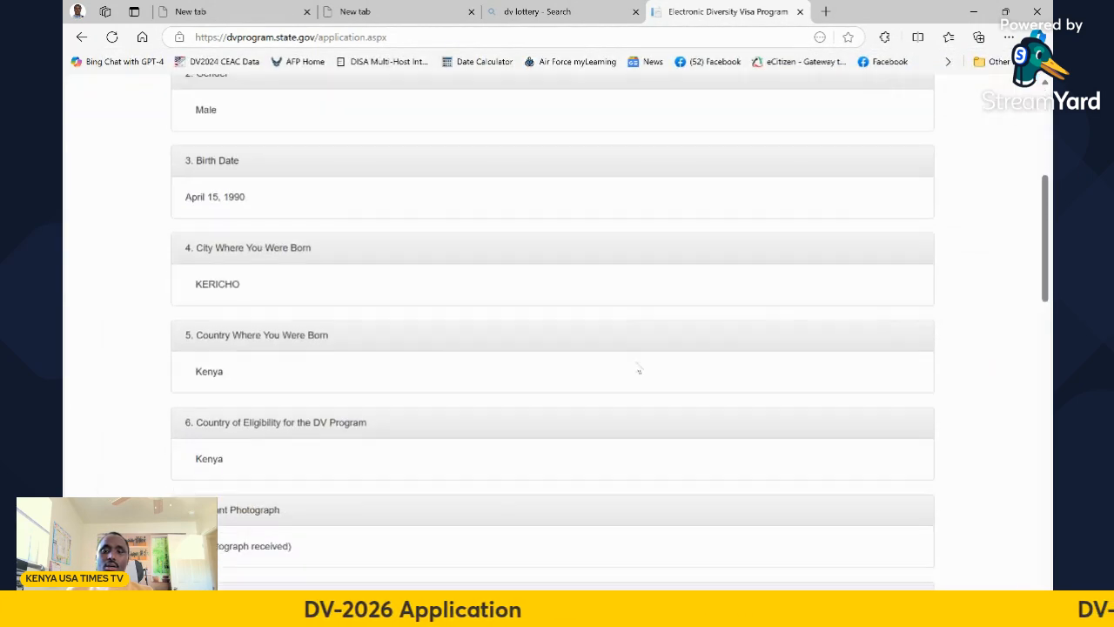
scroll(522, 226, "down", 6)
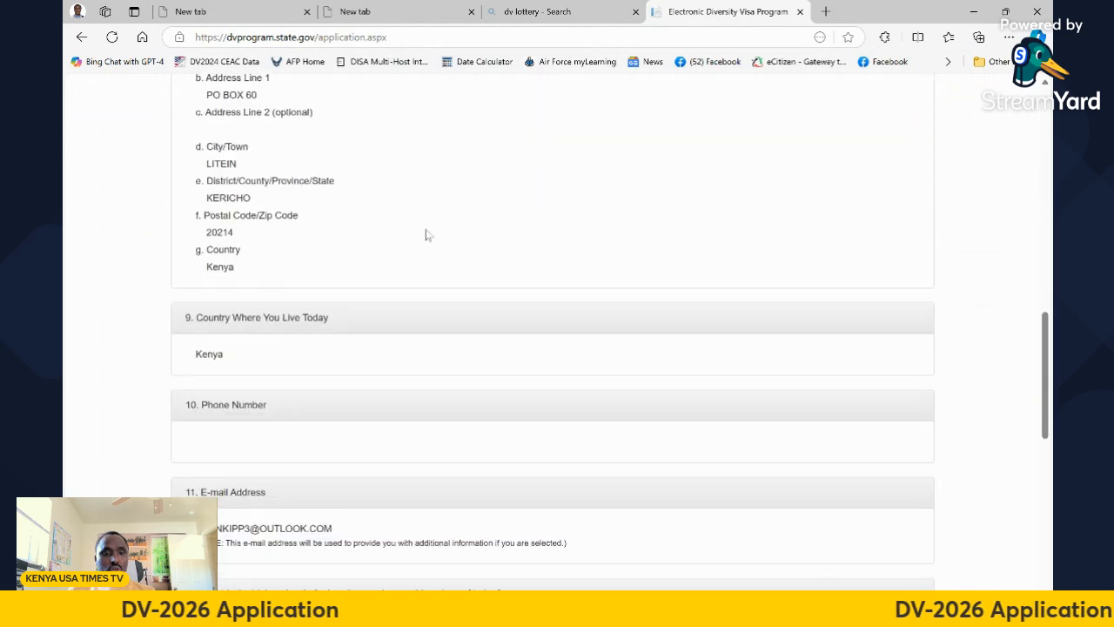
scroll(450, 252, "down", 5)
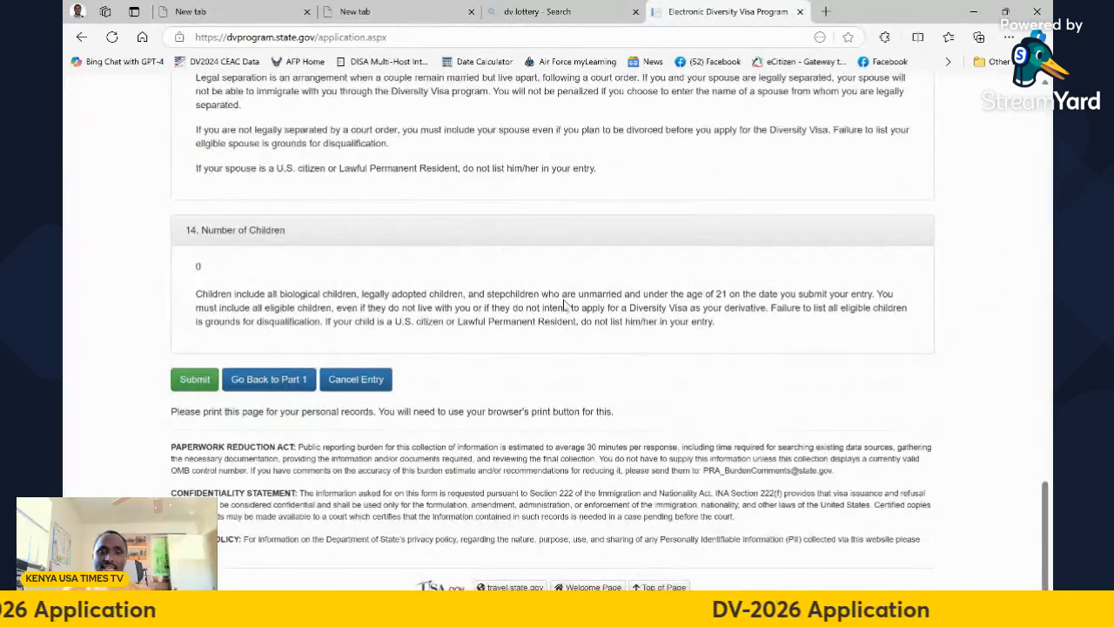